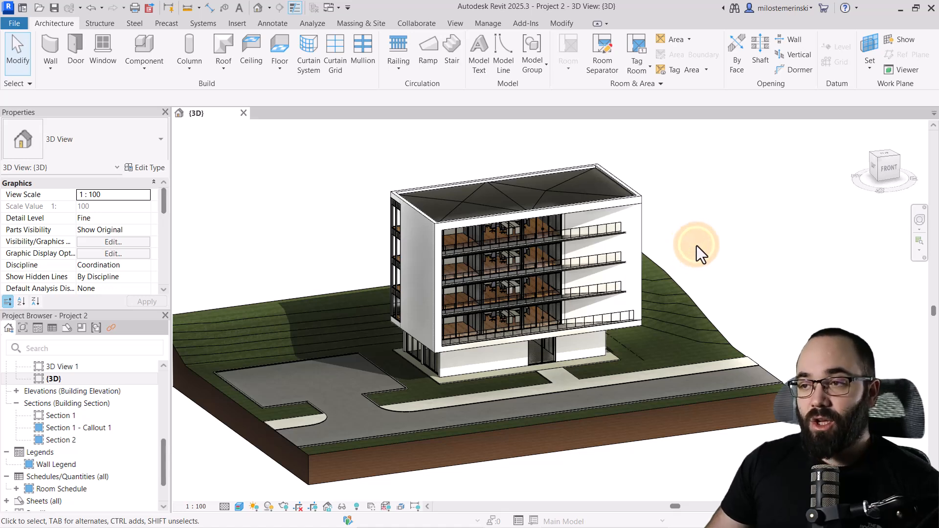
Start the Paint tool and choose the Push Button material from the project materials.
click(557, 25)
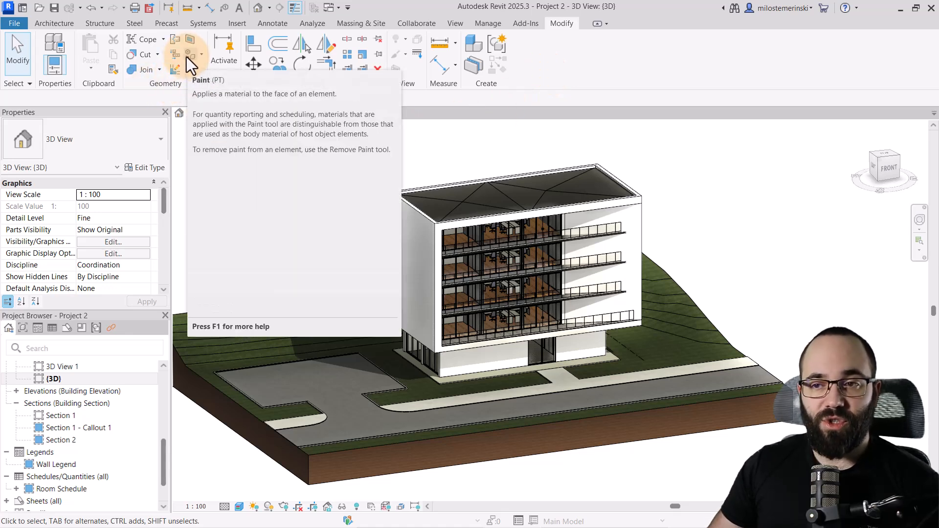
click(186, 57)
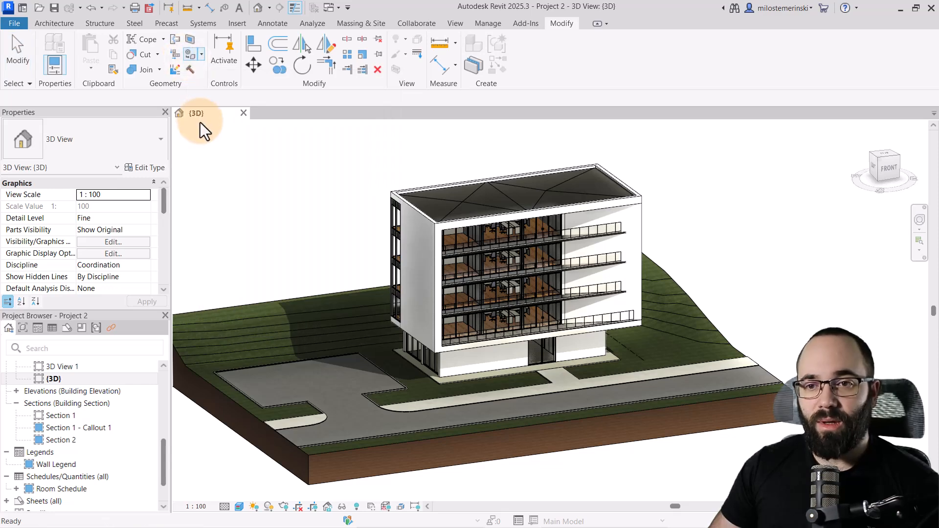
drag(62, 10, 75, 38)
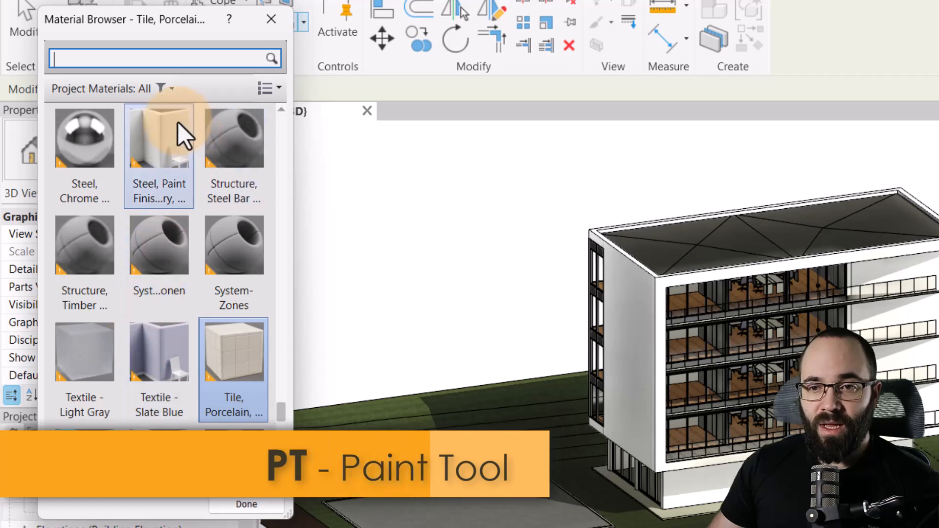
scroll(147, 220, down, 5)
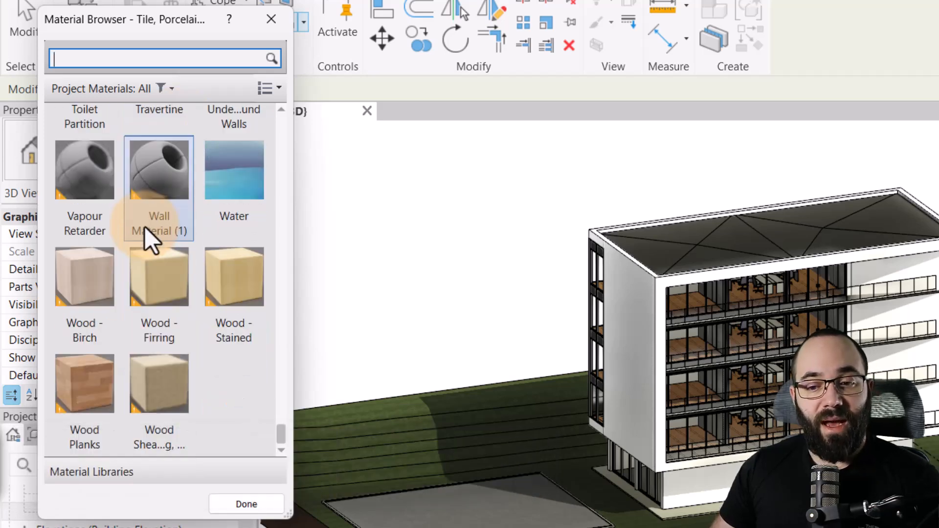
scroll(184, 286, up, 5)
scroll(178, 281, down, 3)
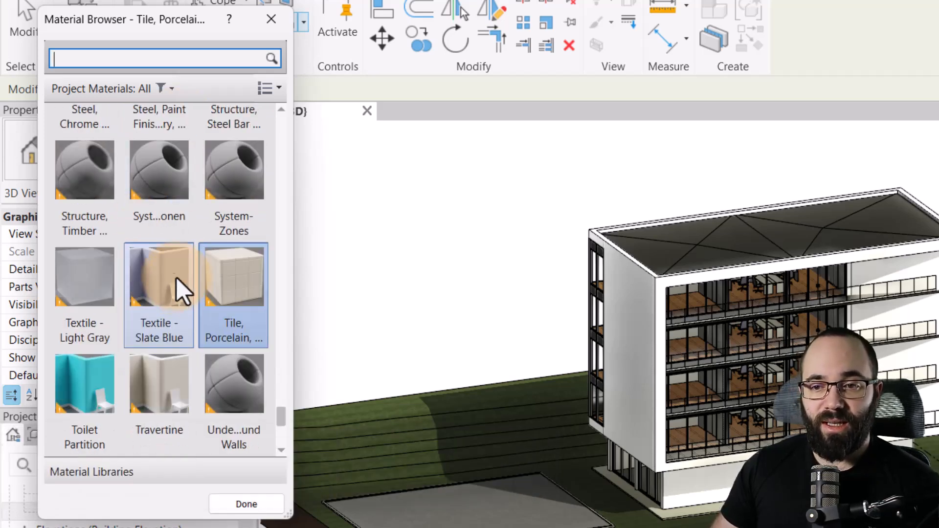
scroll(172, 271, up, 5)
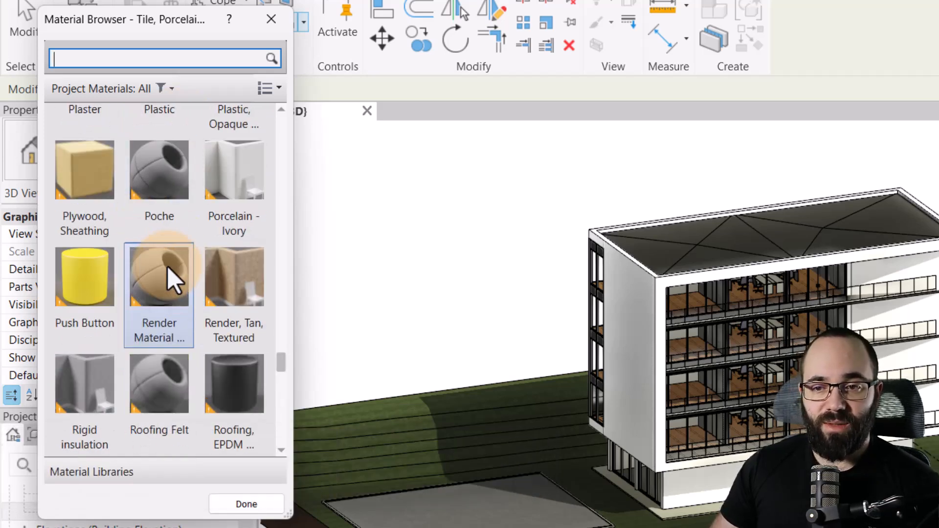
click(89, 293)
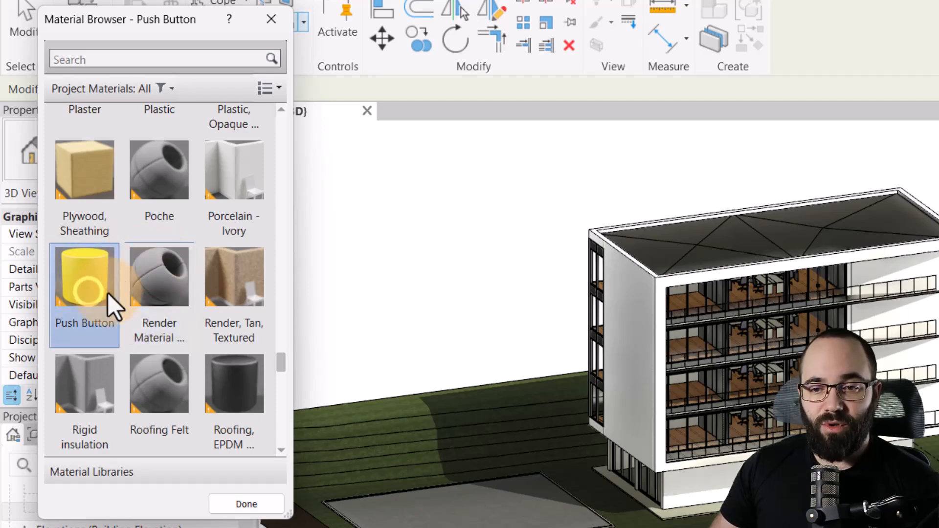
Paint the narrow black face of the uppermost balcony's floor slab with the Push Button material.
scroll(611, 266, up, 6)
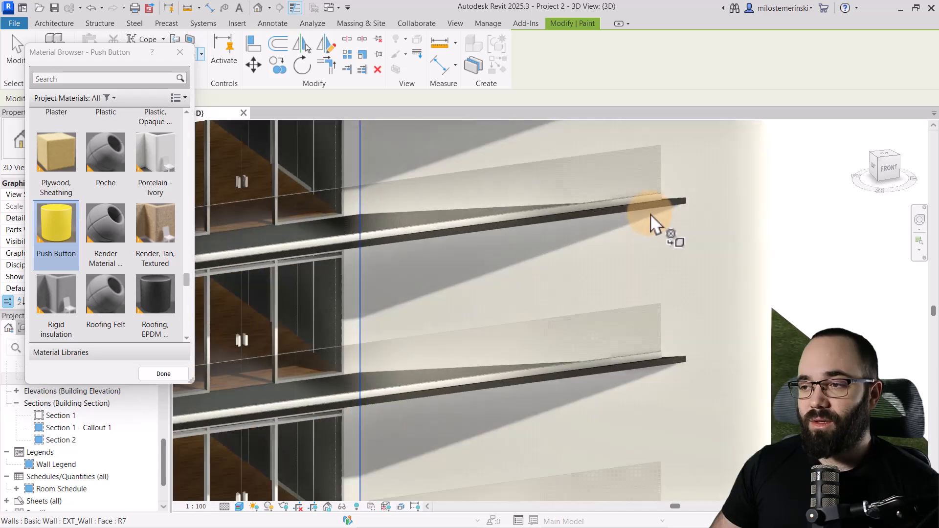
scroll(488, 164, down, 3)
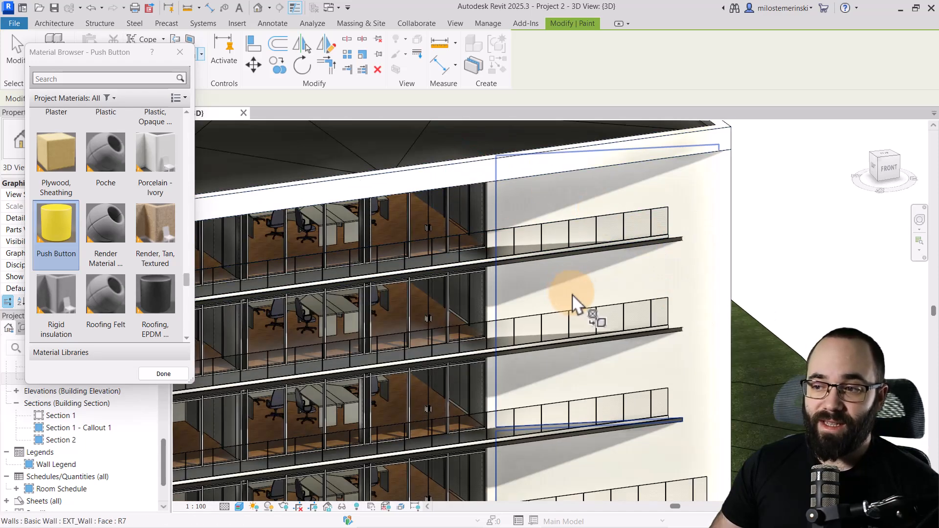
scroll(654, 251, up, 5)
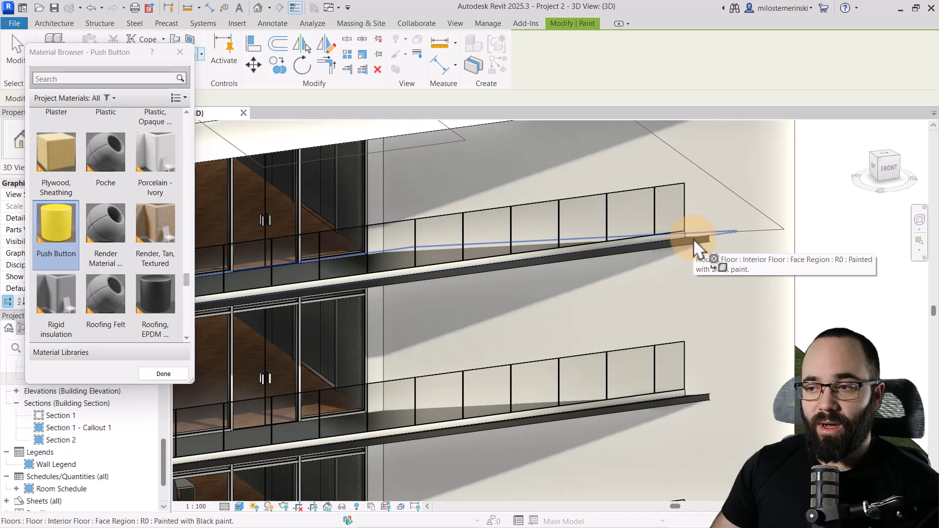
key(Tab)
key(Tab)
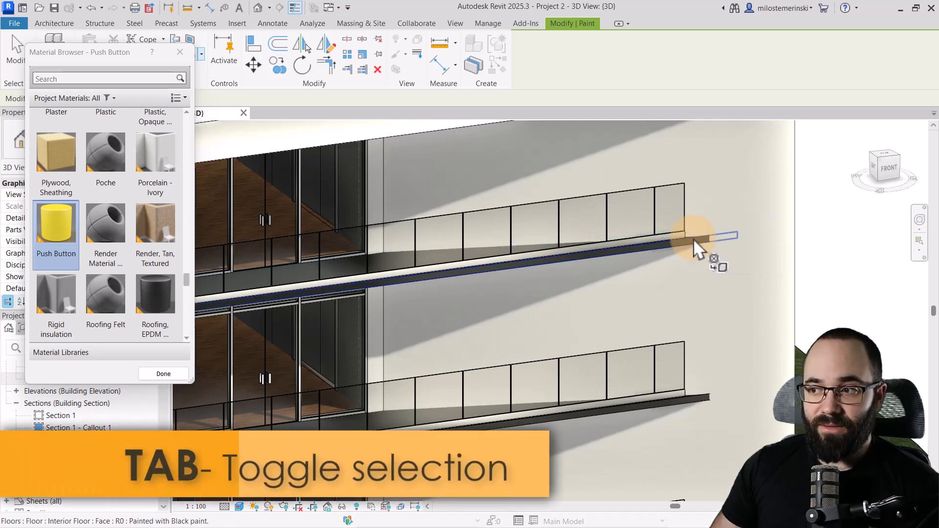
click(694, 239)
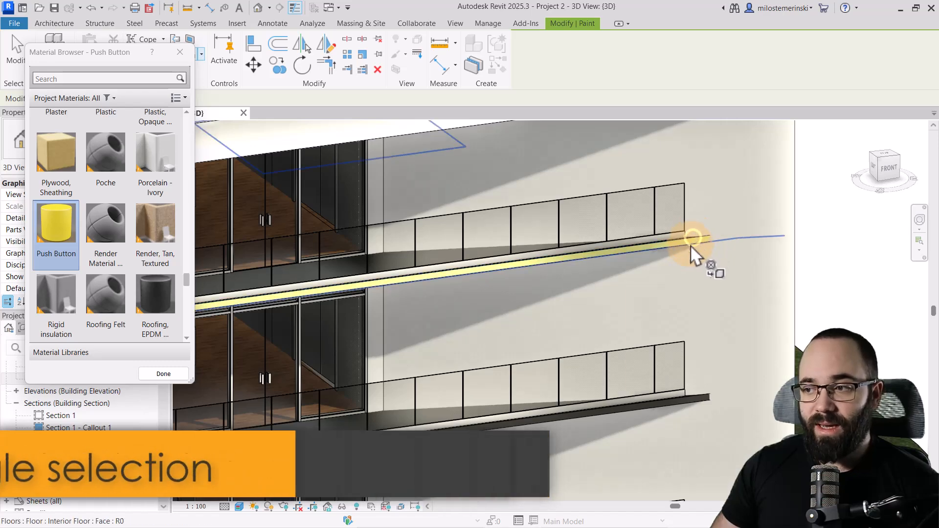
scroll(694, 239, down, 4)
mouse_move(685, 260)
middle_down()
mouse_move(563, 318)
mouse_move(795, 278)
mouse_move(577, 300)
middle_up()
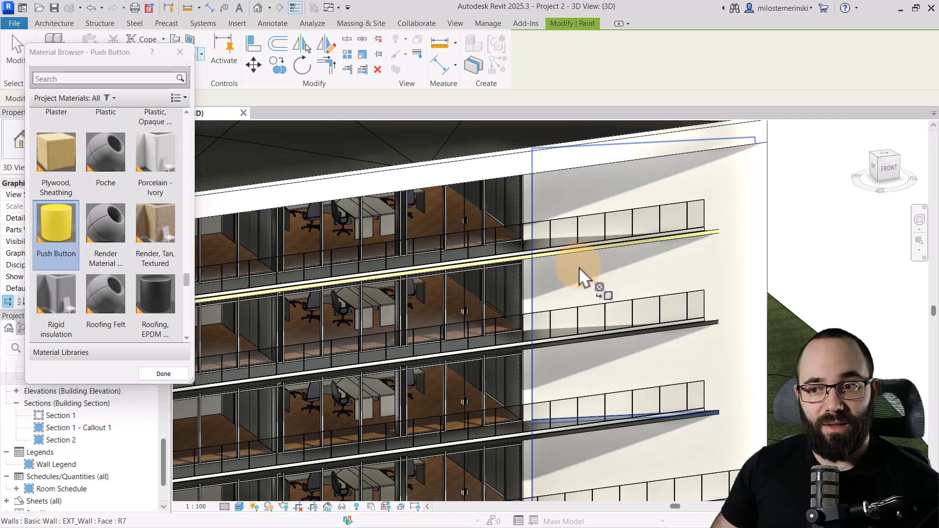
Paint the front exterior wall face and the recessed wall face behind the balconies with Push Button, and finish painting.
click(744, 269)
click(634, 149)
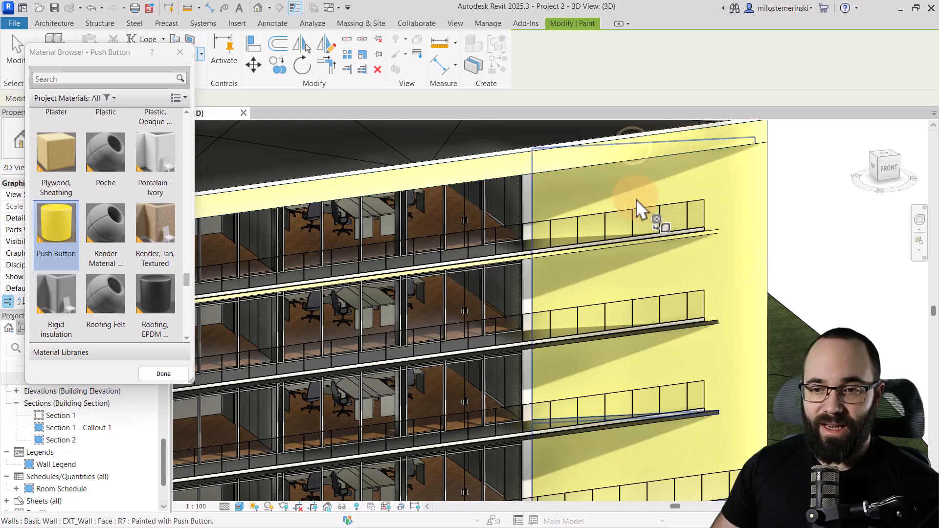
scroll(182, 128, up, 1)
scroll(178, 325, down, 1)
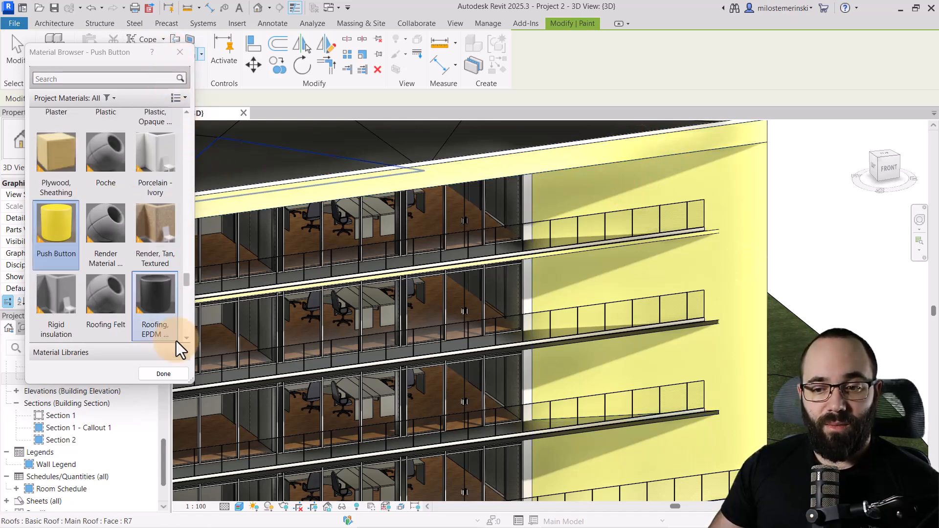
click(164, 374)
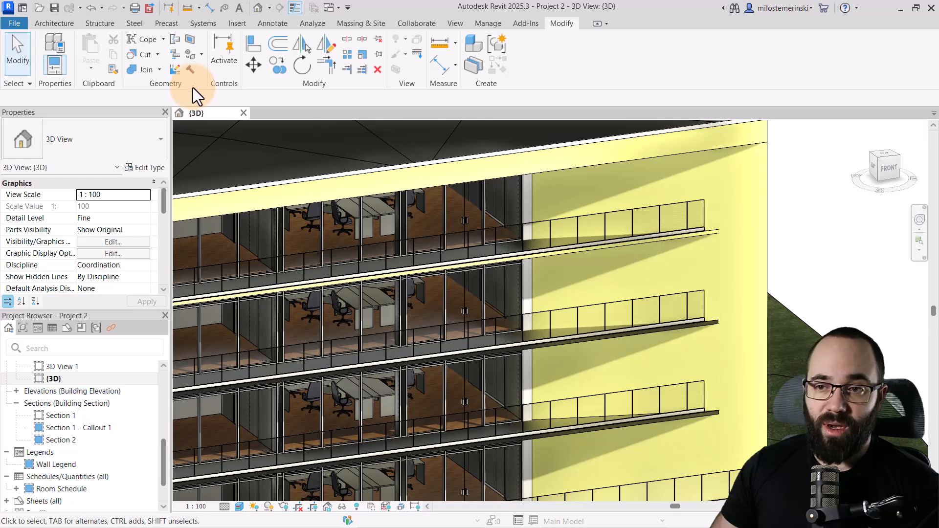
Remove the paint from the front exterior wall face and the recessed wall face behind the balconies.
click(201, 55)
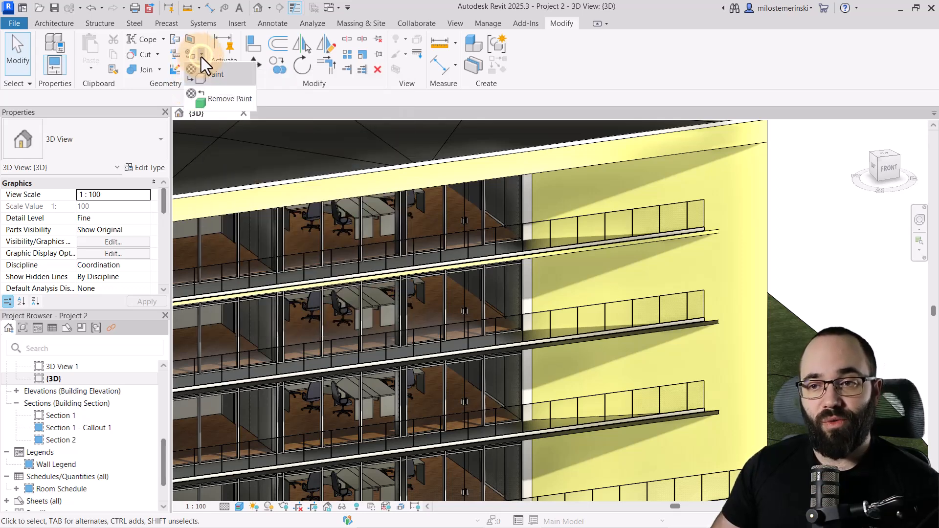
click(223, 101)
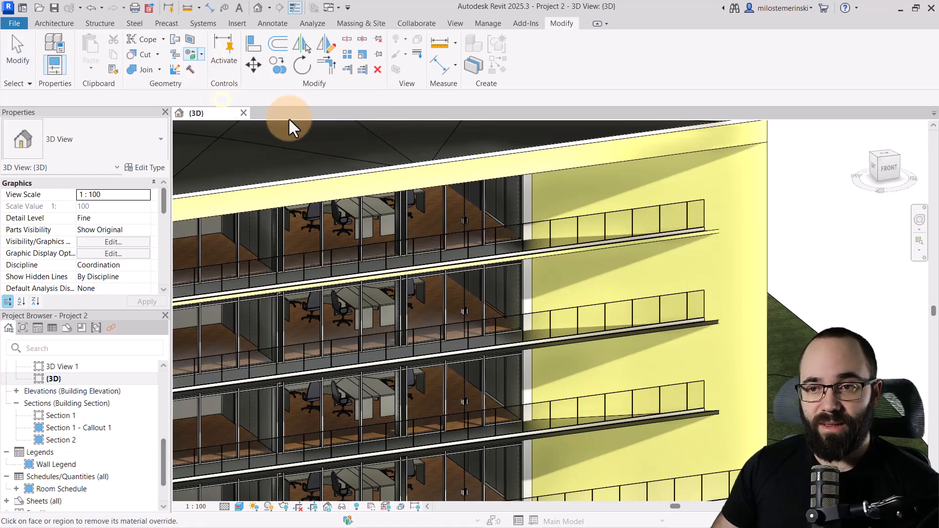
click(545, 163)
click(613, 190)
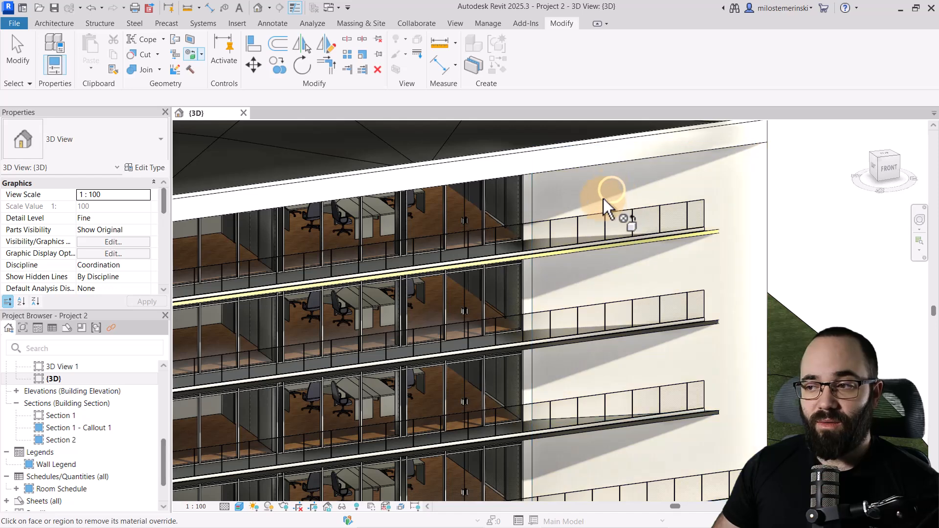
scroll(671, 199, down, 5)
scroll(654, 247, up, 3)
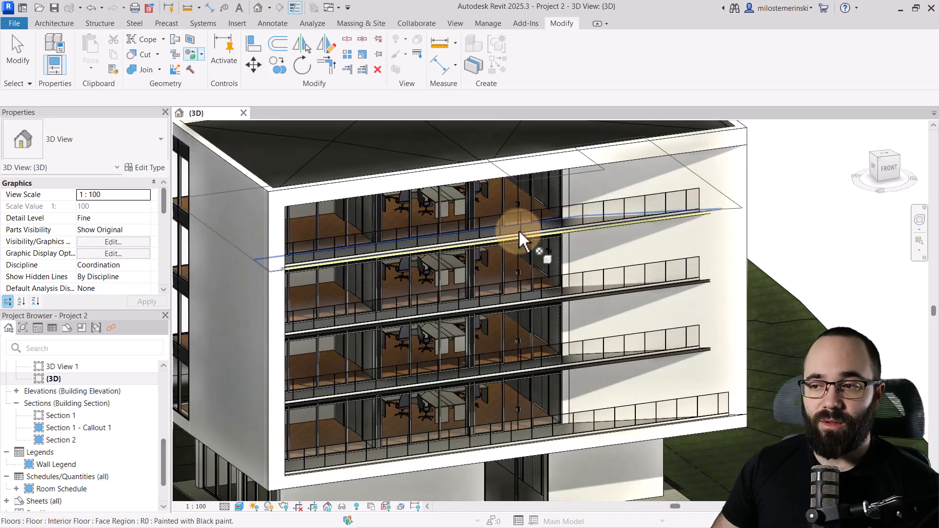
key(Escape)
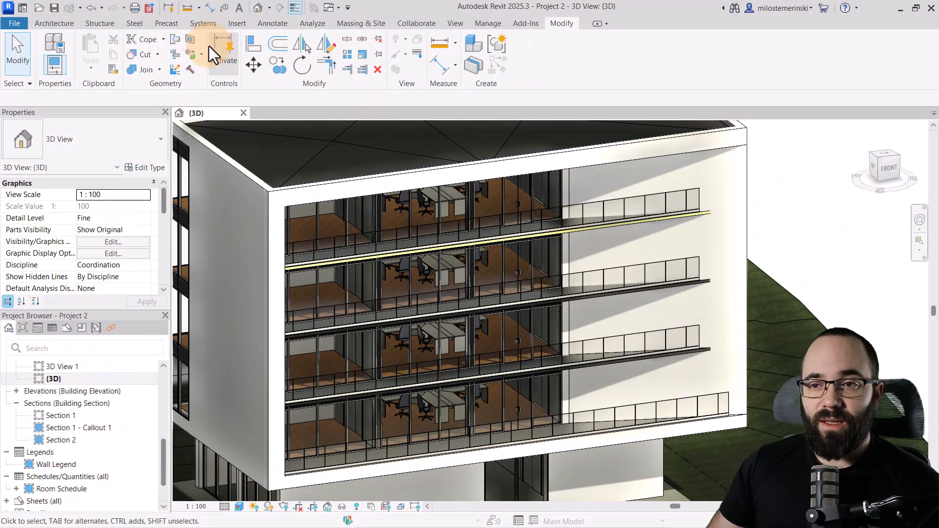
Browse the project materials offered by the Paint tool up to the start of the list, without painting anything.
click(201, 55)
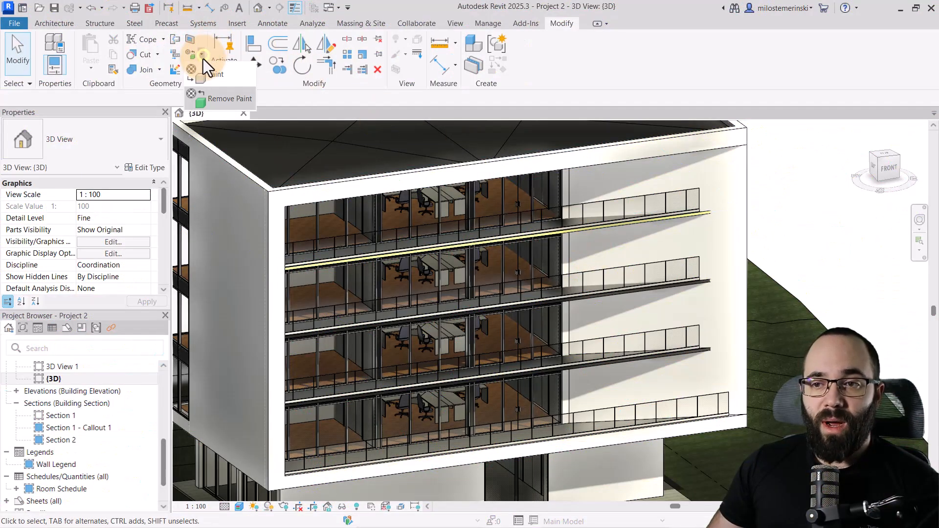
click(201, 77)
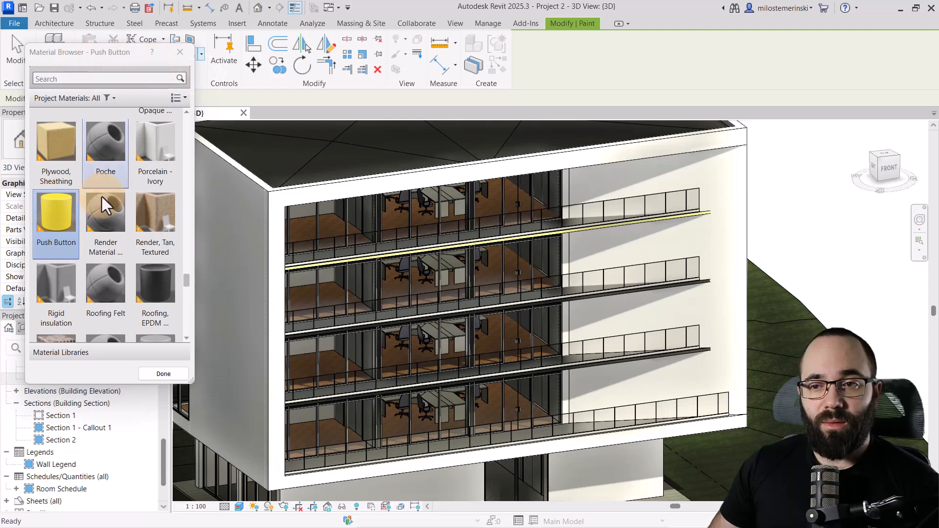
mouse_move(192, 284)
mouse_down()
mouse_move(185, 119)
mouse_move(186, 267)
mouse_up()
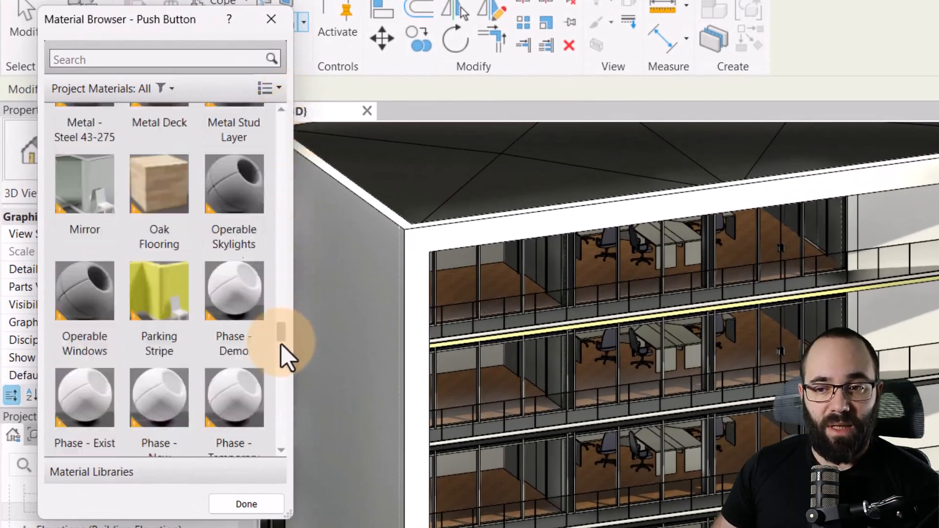
drag(281, 345, 282, 119)
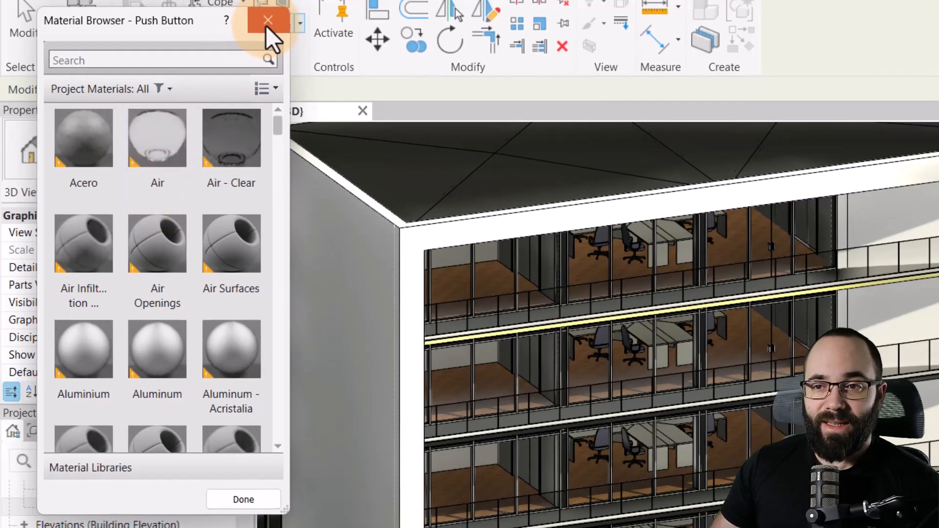
click(269, 25)
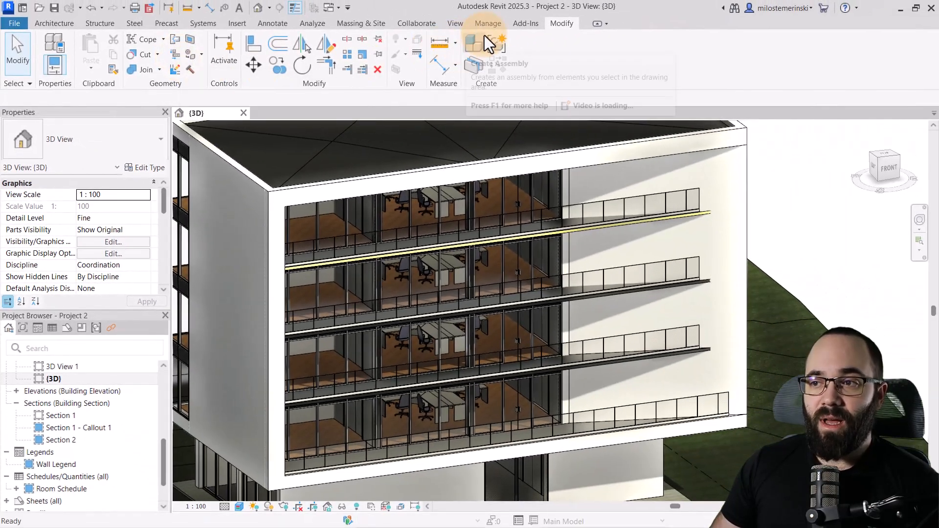
Open the project's full Material Browser with the material properties and enlarge its window.
click(484, 24)
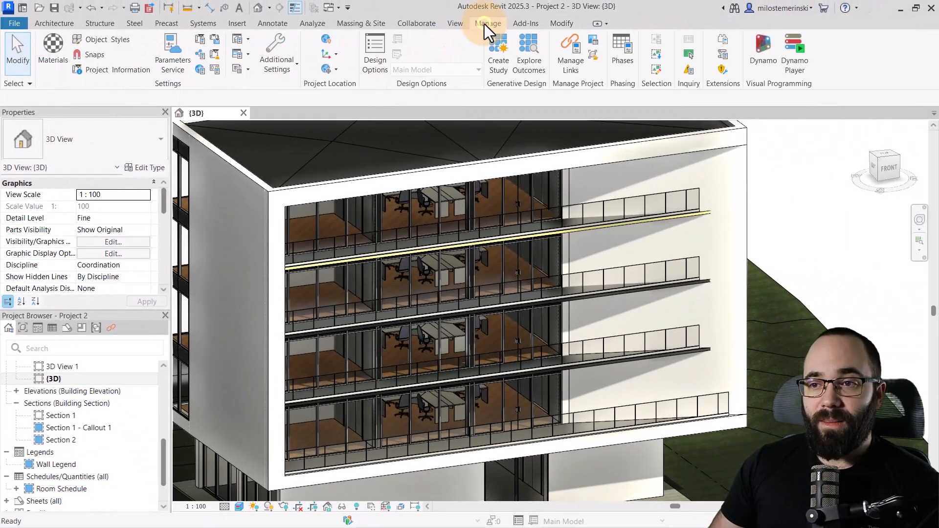
click(57, 65)
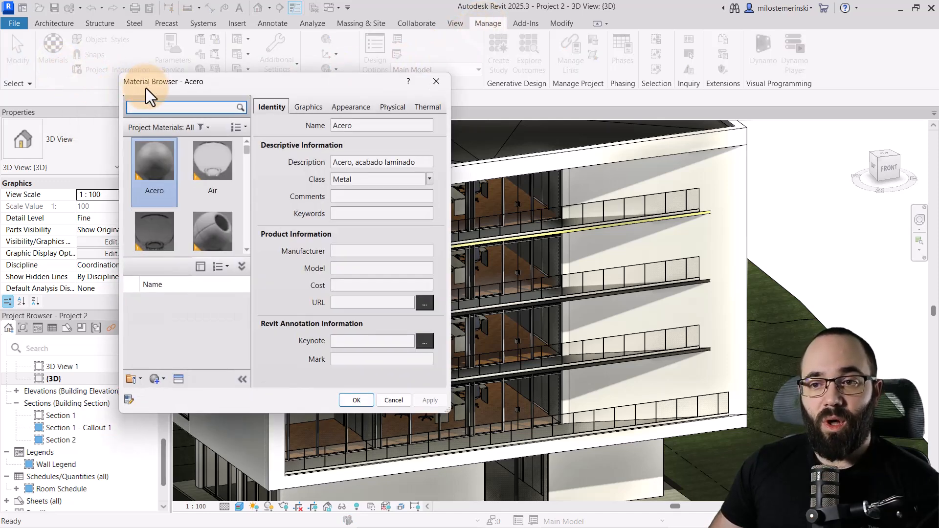
scroll(172, 245, down, 2)
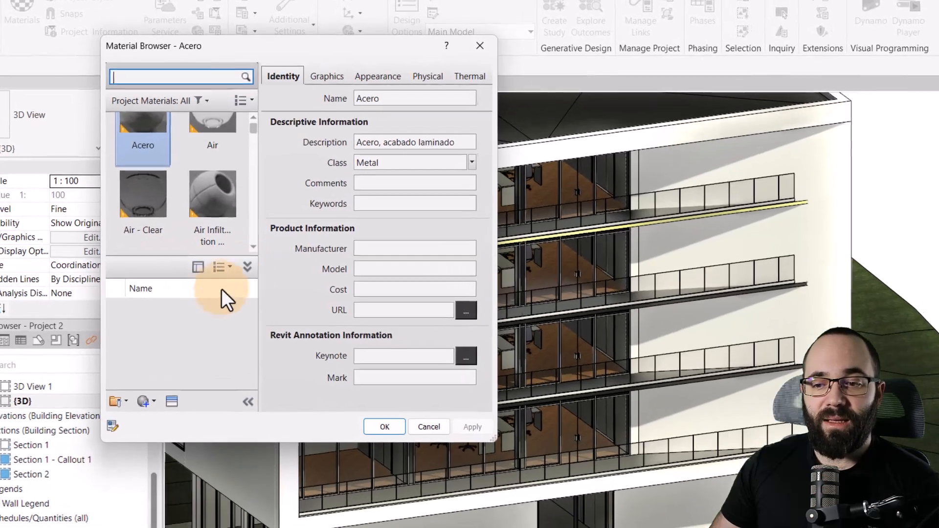
click(172, 311)
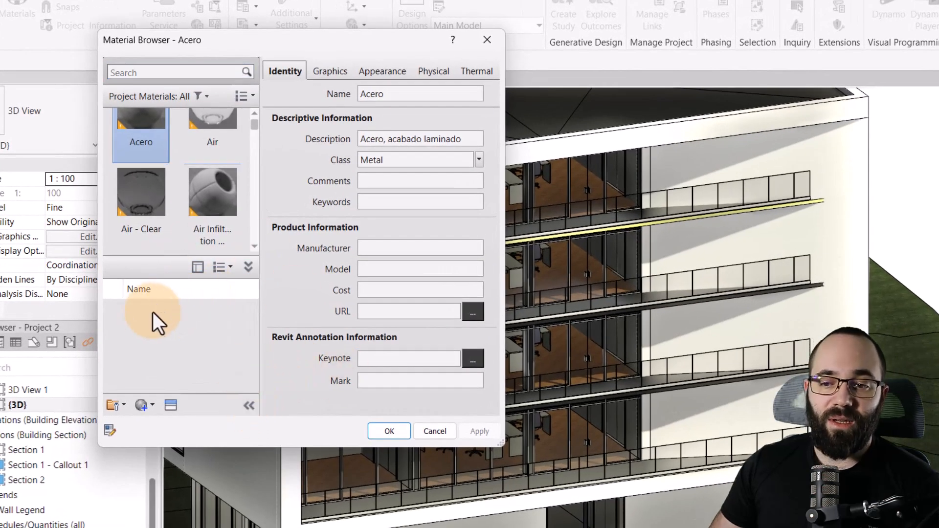
drag(501, 443, 705, 456)
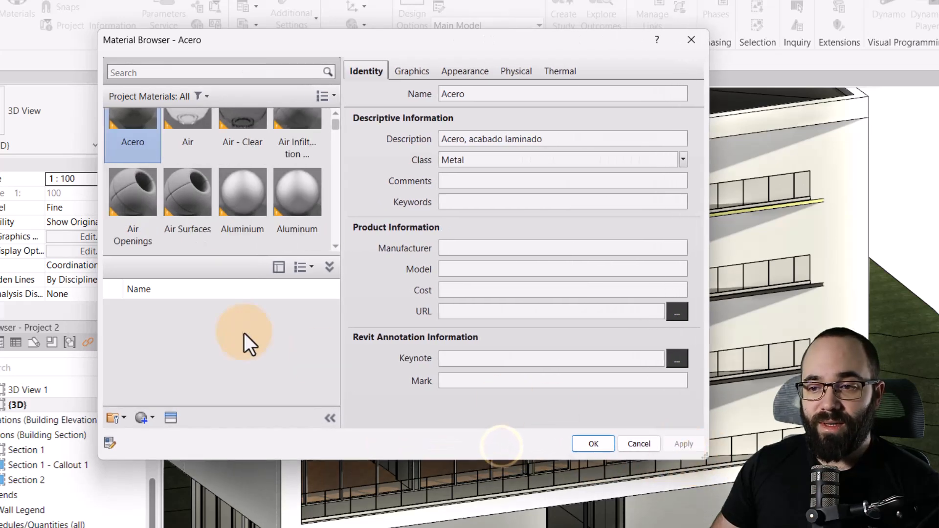
Hide the material libraries pane of the Material Browser and show it again.
click(328, 267)
scroll(303, 325, down, 1)
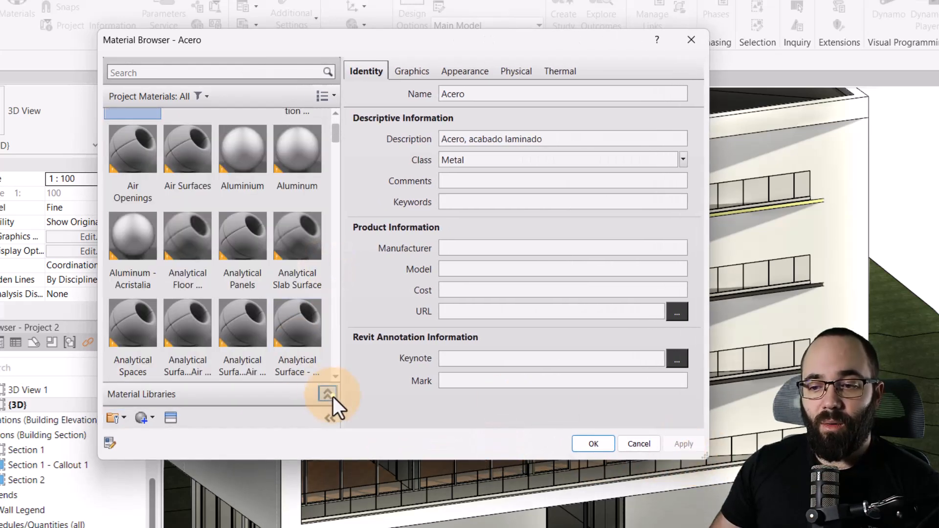
click(328, 394)
click(187, 343)
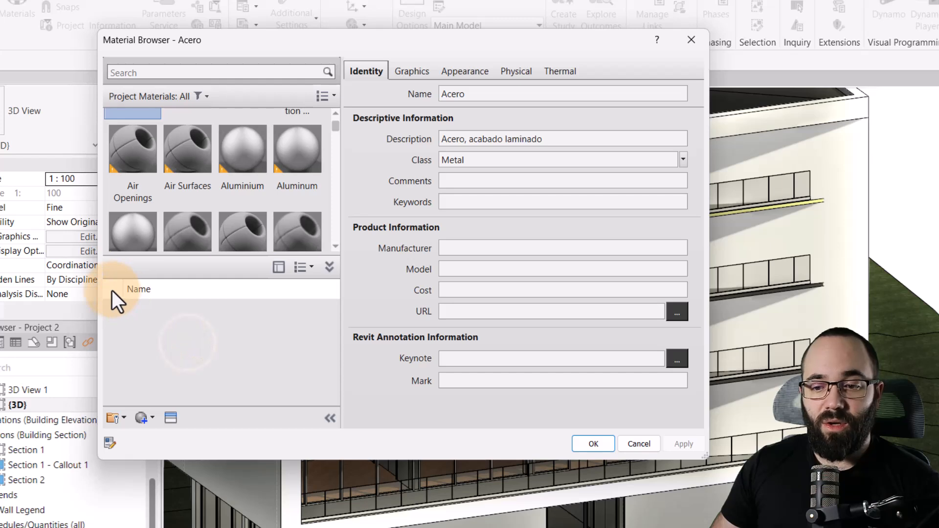
Look over the library options of the Material Browser, then browse the project materials with the Aluminium entry selected.
click(110, 418)
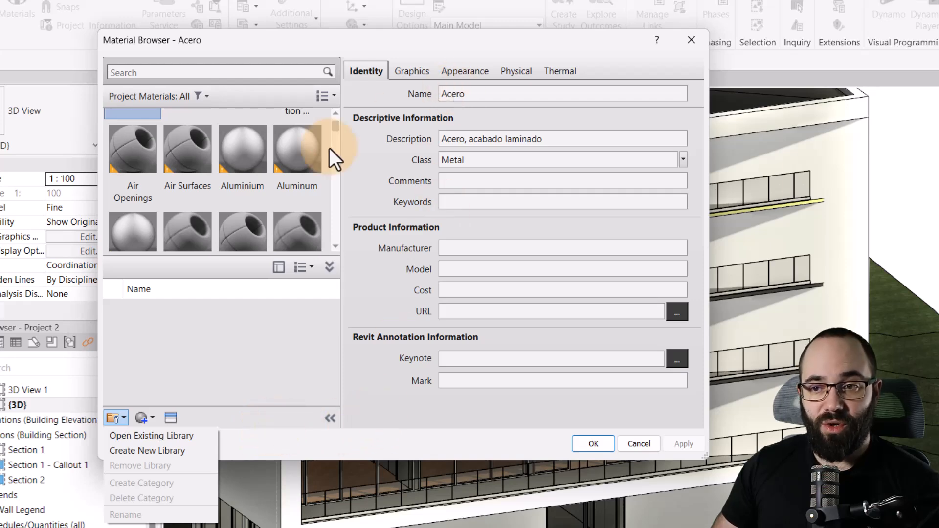
click(247, 186)
drag(335, 124, 333, 192)
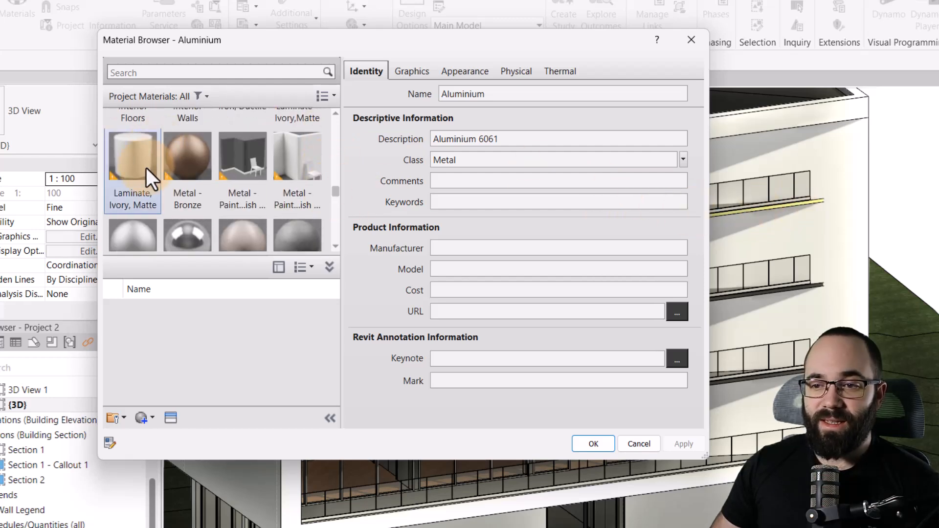
scroll(147, 165, down, 2)
Search the project materials for "Pus" and select the Push Button material.
click(155, 74)
text(Pus)
click(150, 151)
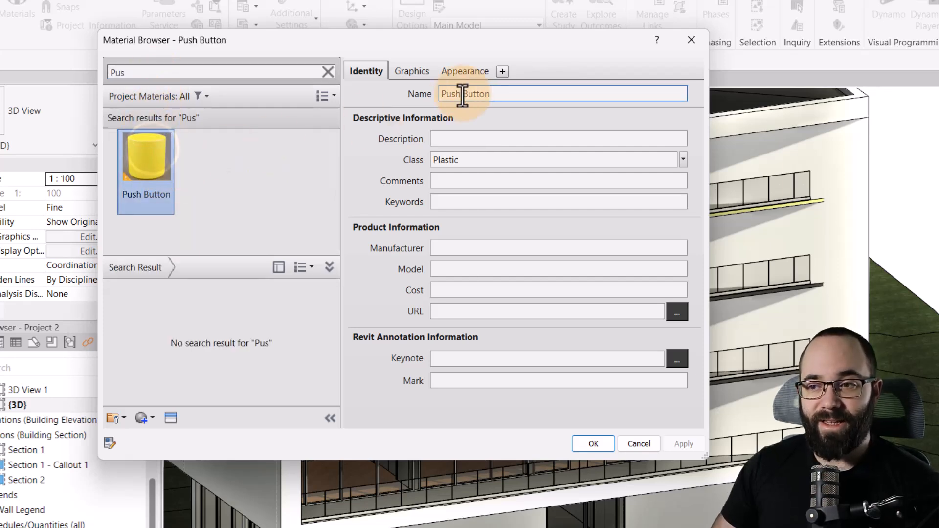
Set the Push Button material's appearance color to Magenta (RGB 255 0 255), apply the change and close the Material Browser.
click(477, 72)
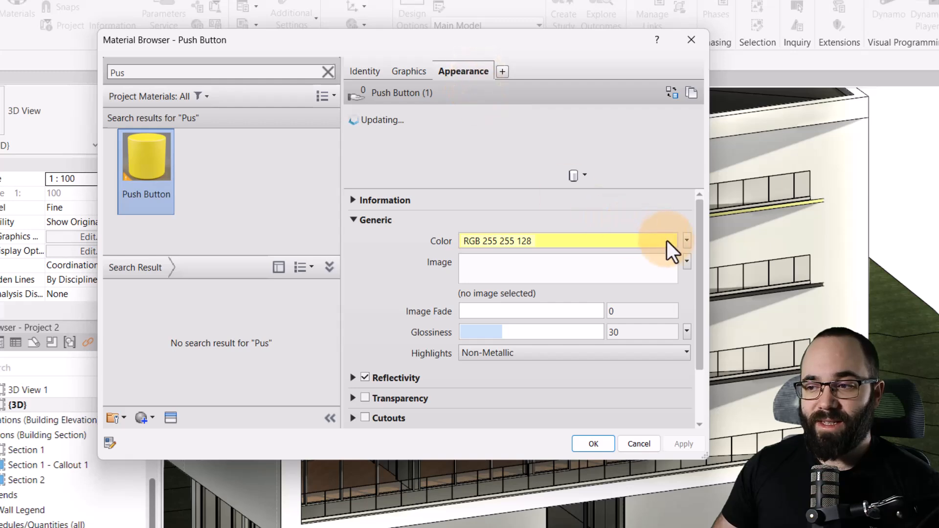
click(666, 241)
click(366, 265)
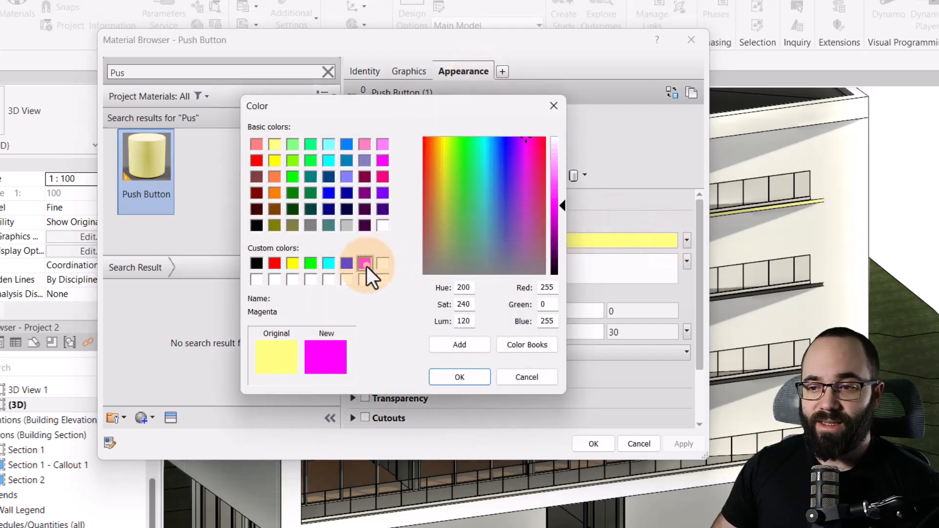
click(453, 377)
click(683, 445)
click(592, 443)
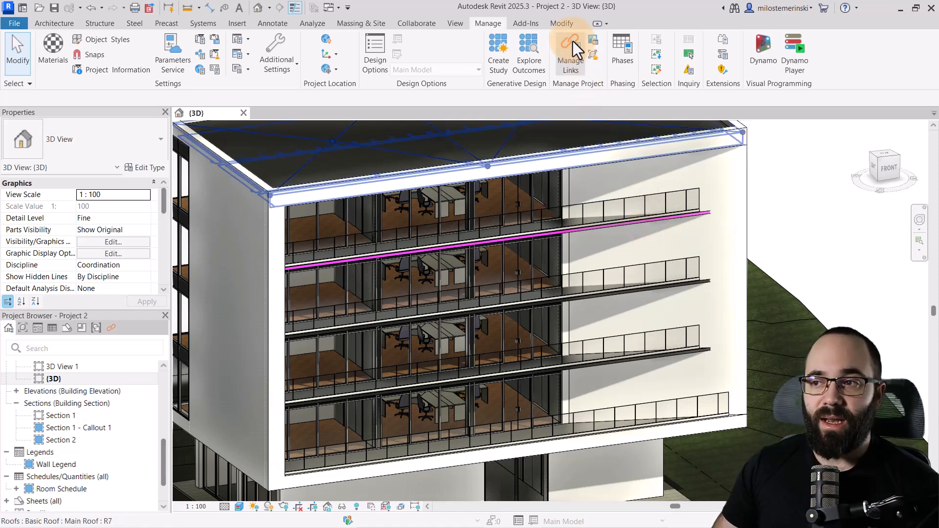
click(566, 28)
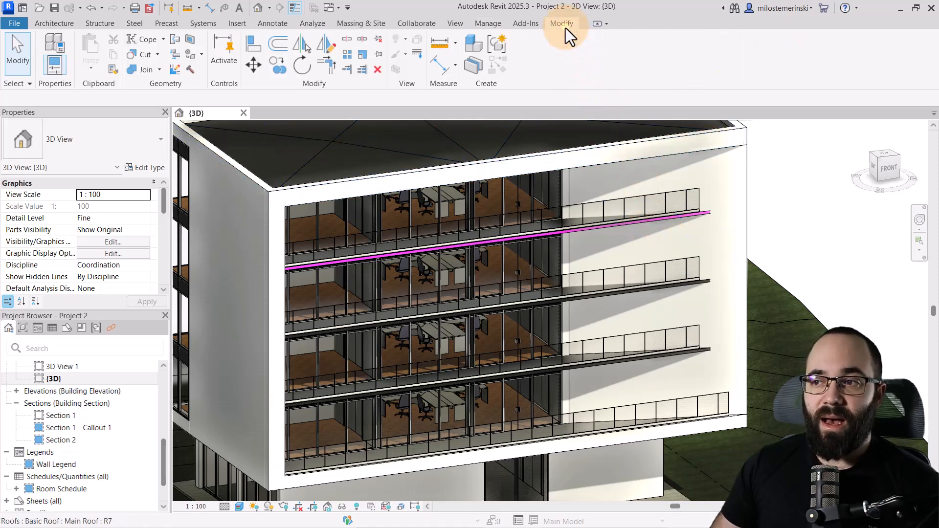
click(191, 57)
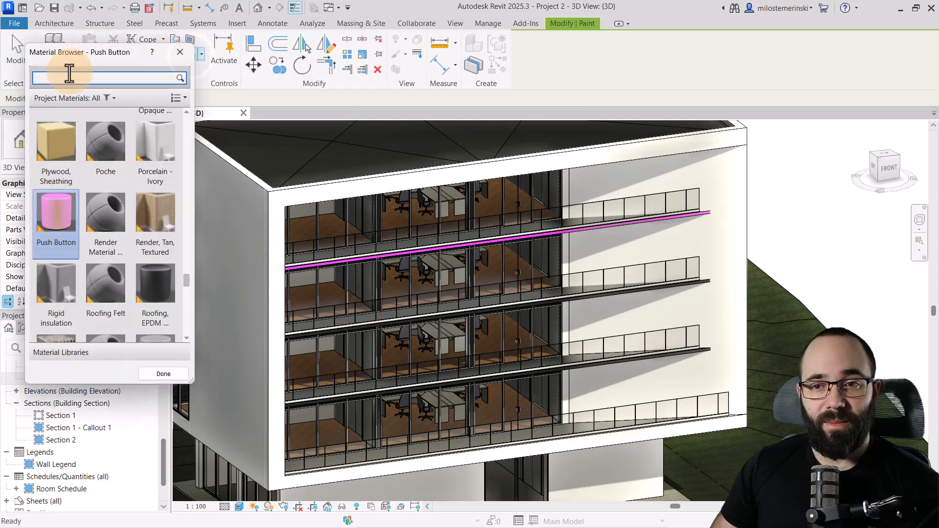
scroll(138, 218, up, 1)
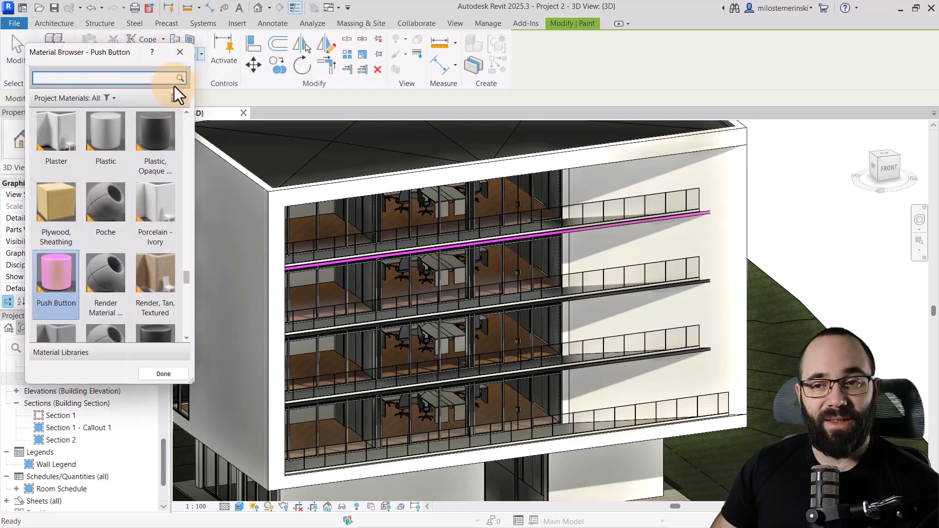
click(180, 52)
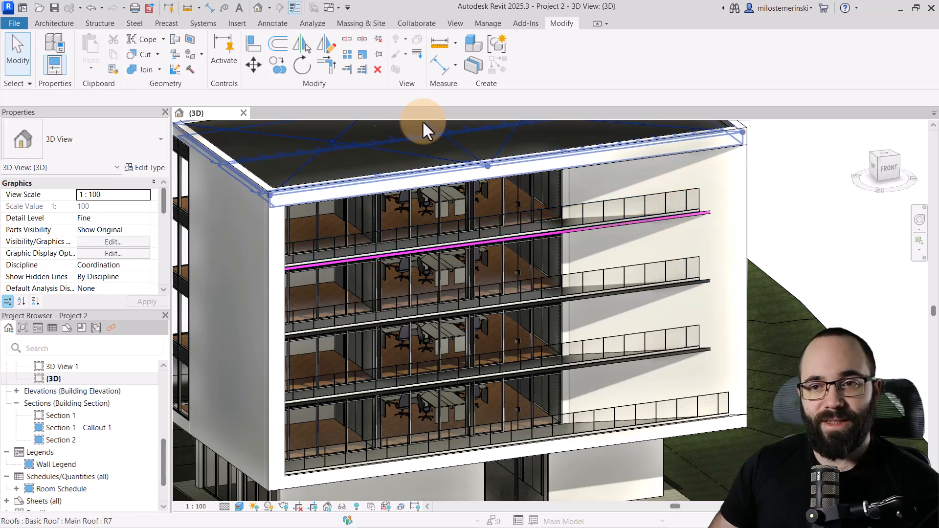
Start the Paint tool with the Push Button material and check the glass door handles and curtain wall frames for paintable faces.
click(186, 71)
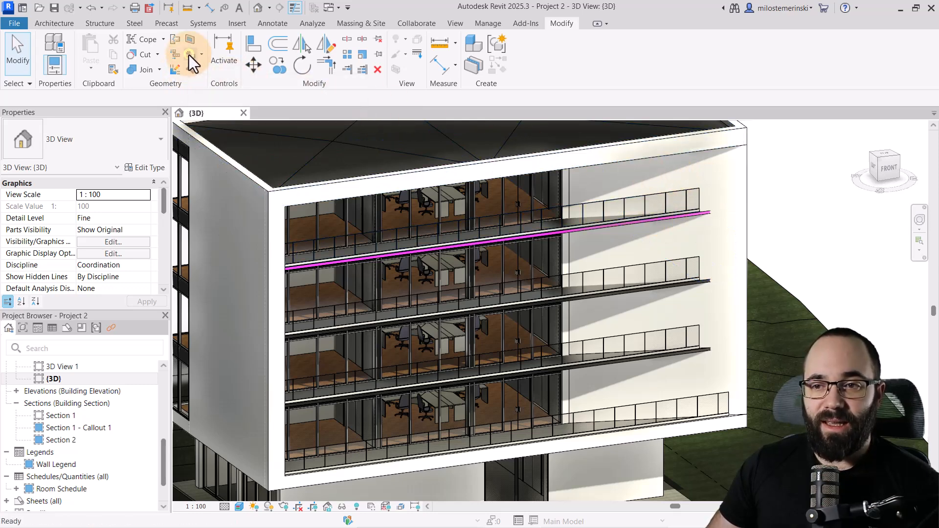
scroll(473, 197, up, 3)
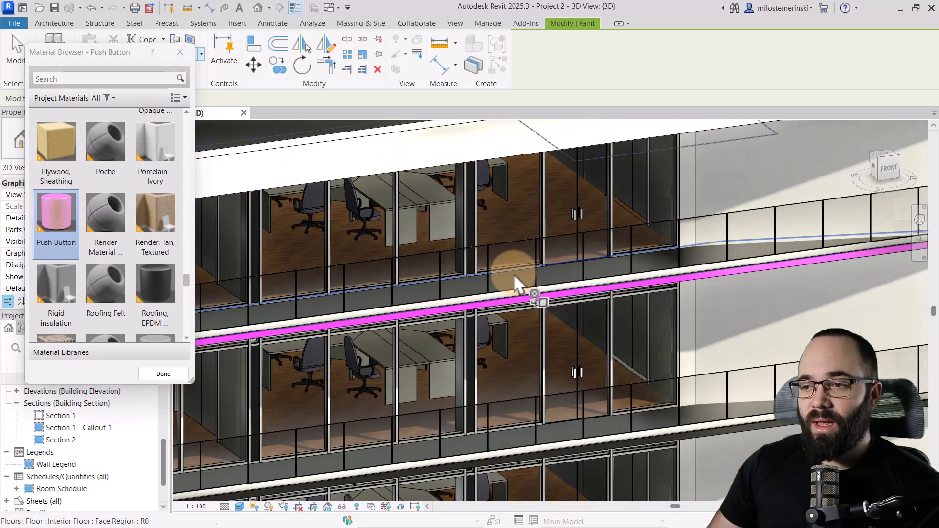
scroll(513, 276, down, 3)
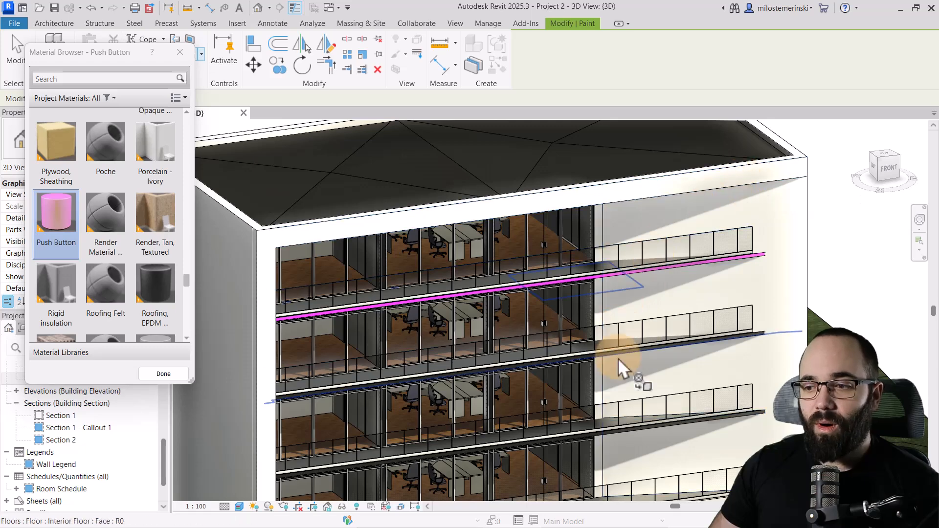
scroll(608, 364, up, 5)
scroll(563, 274, up, 5)
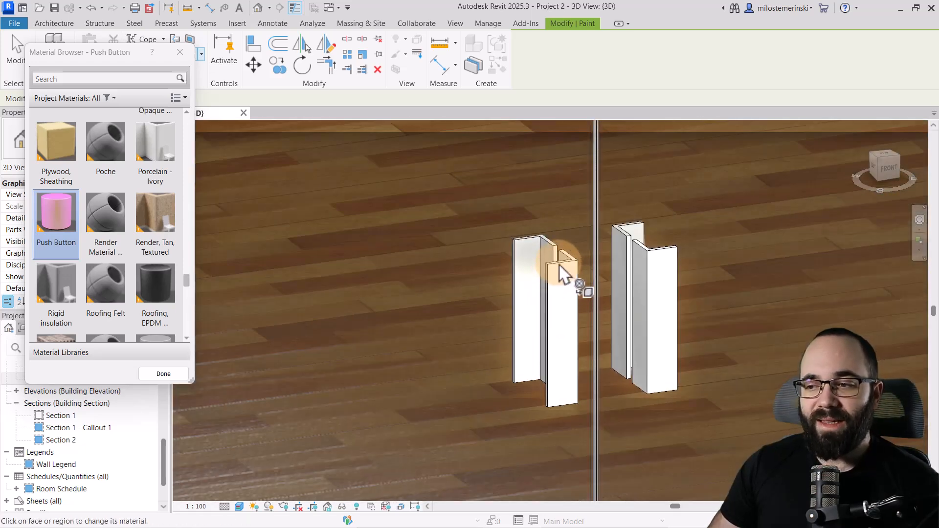
scroll(556, 270, down, 2)
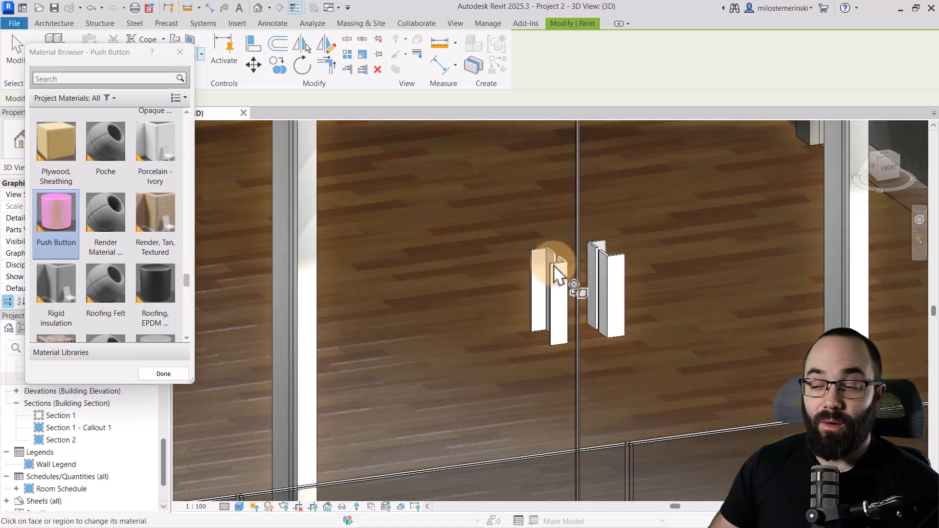
scroll(562, 268, down, 3)
middle_drag(561, 268, 477, 259)
scroll(629, 236, up, 3)
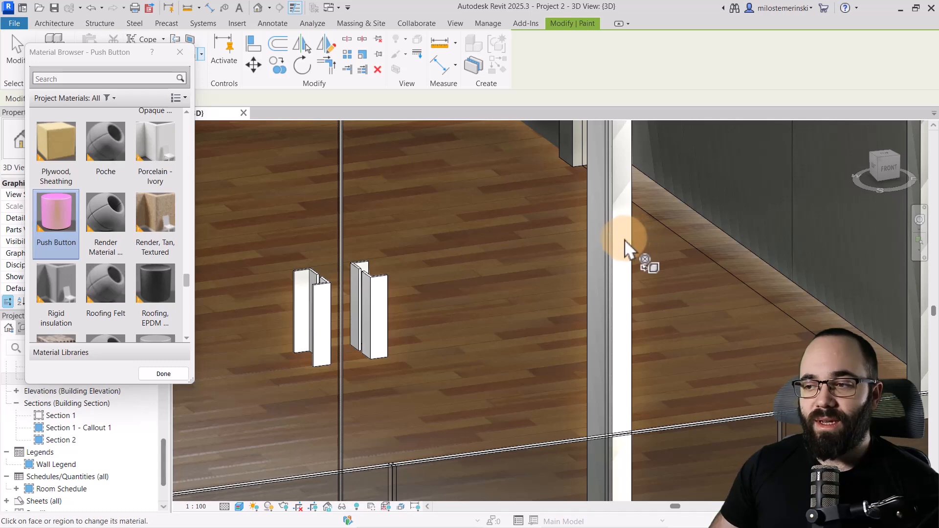
Check the office desks behind the curtain wall for paintable faces with the Paint tool.
scroll(612, 262, down, 5)
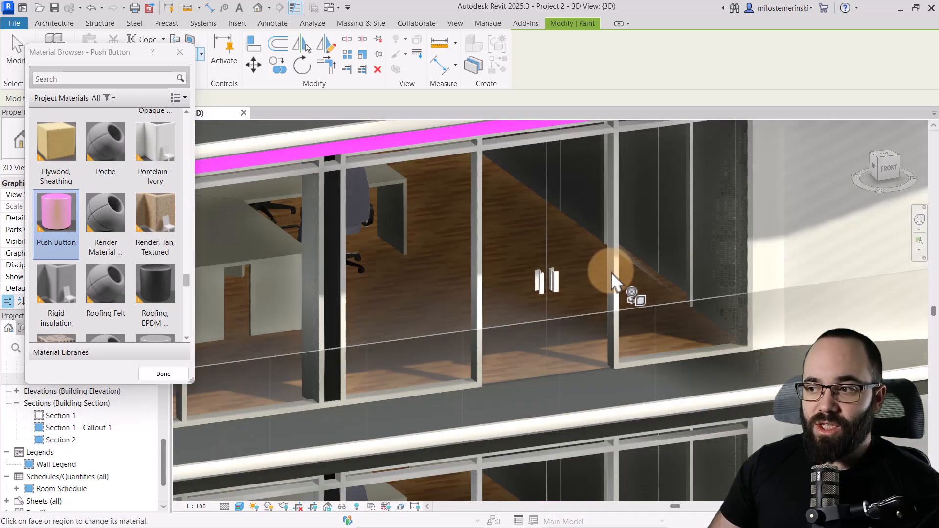
middle_drag(609, 274, 786, 284)
scroll(387, 273, up, 4)
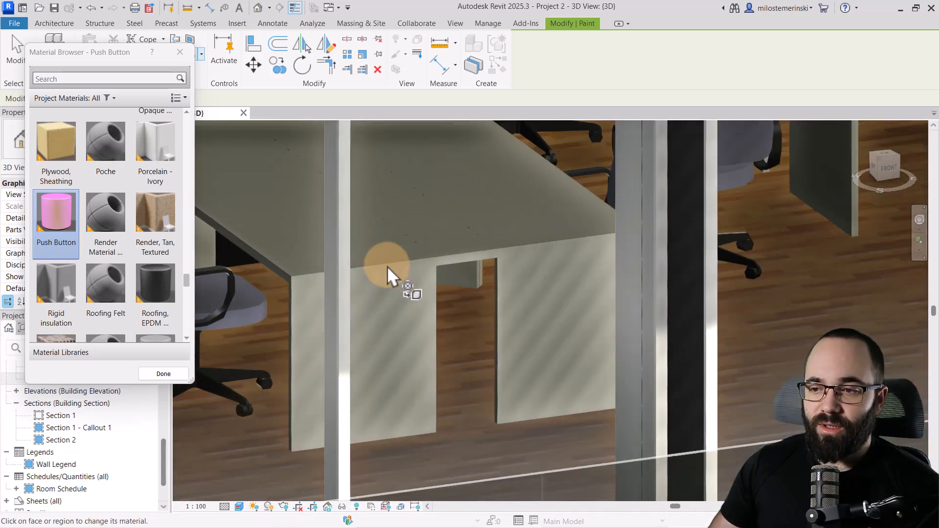
scroll(390, 272, up, 2)
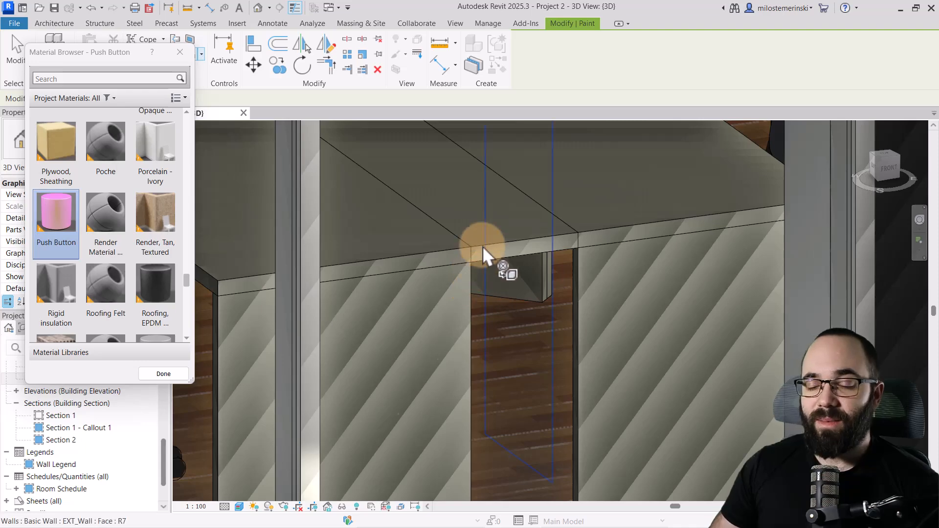
scroll(483, 248, down, 5)
scroll(482, 244, down, 4)
middle_drag(590, 310, 399, 335)
scroll(641, 297, down, 3)
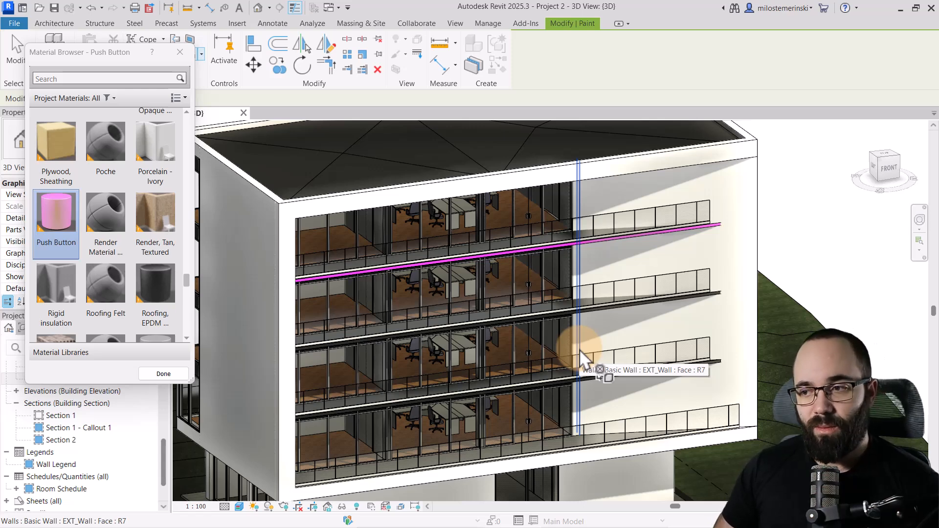
Paint the upper edge strip of the second-highest balcony floor with the Push Button material, then end the Paint tool.
scroll(675, 273, up, 5)
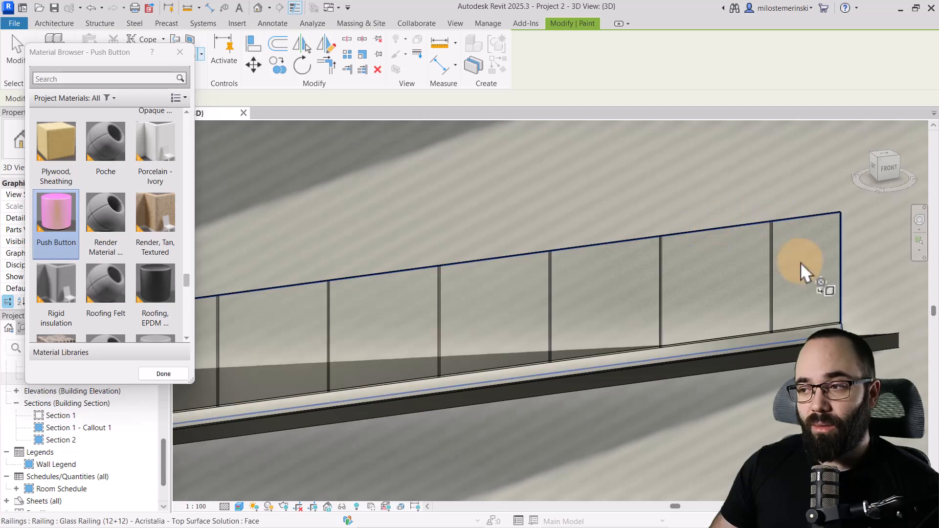
scroll(851, 324, up, 4)
click(854, 329)
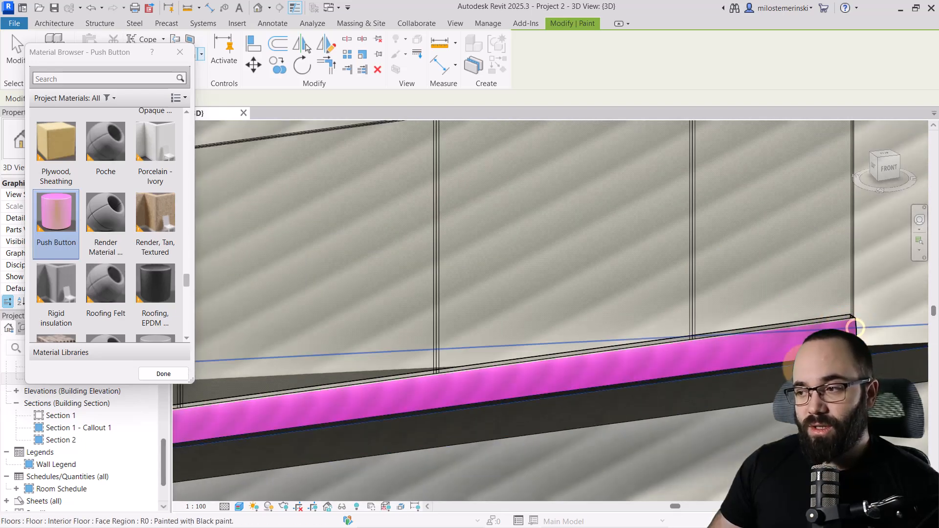
scroll(794, 289, down, 6)
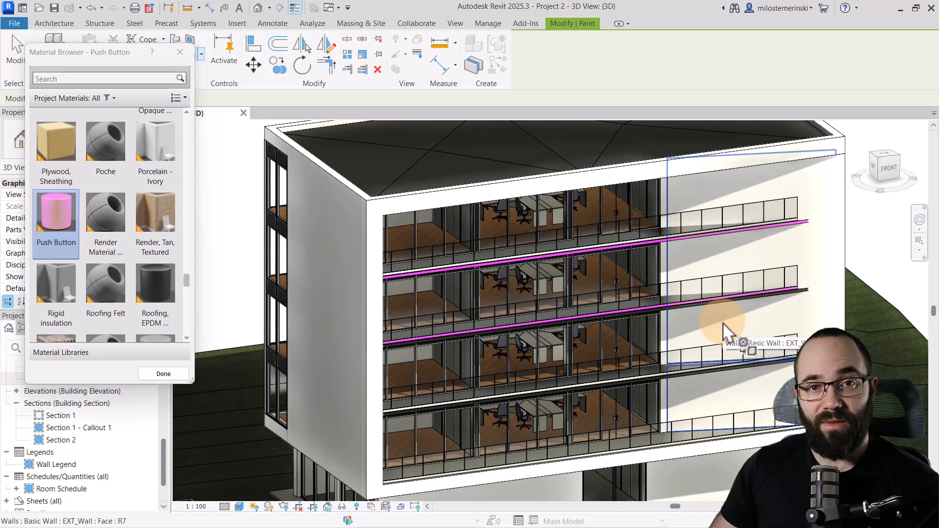
scroll(710, 325, down, 3)
middle_drag(746, 366, 634, 349)
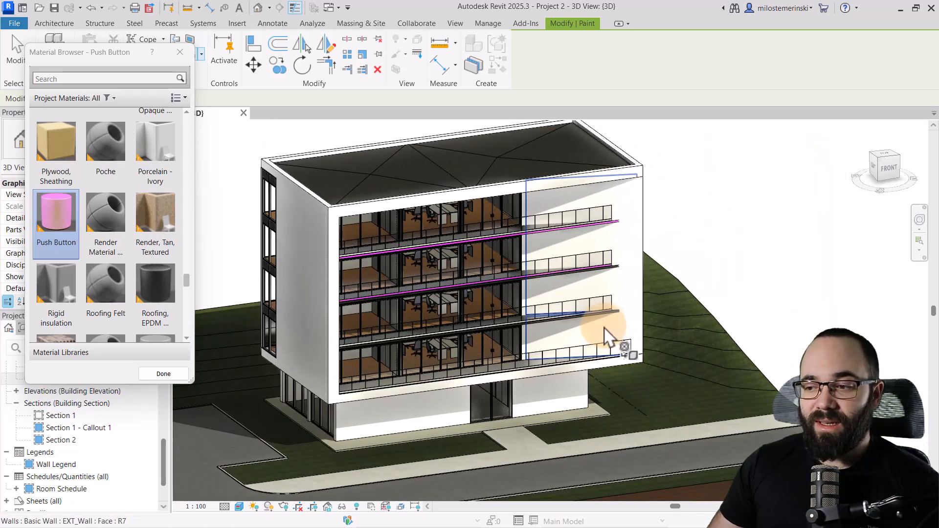
scroll(125, 146, up, 1)
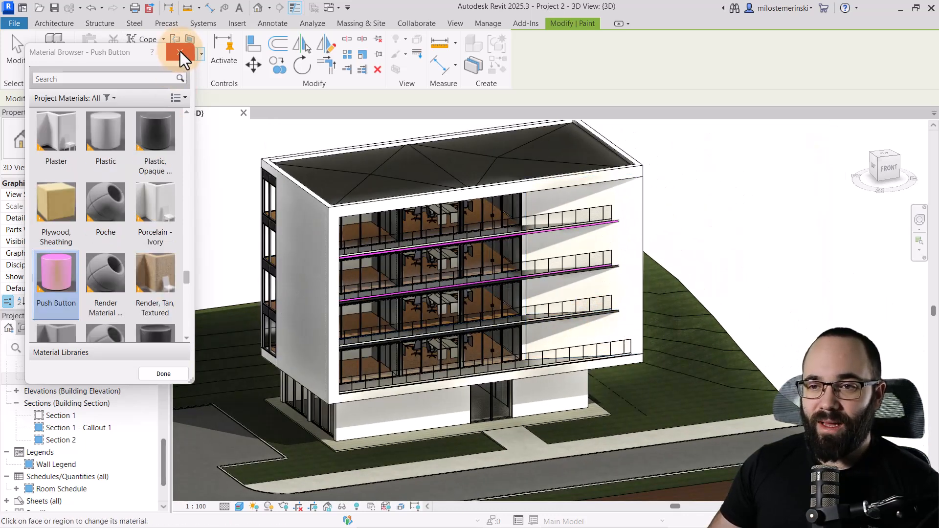
click(180, 52)
Select the whole building, enclose it in a section box and clear the selection.
scroll(501, 271, down, 3)
drag(317, 148, 536, 376)
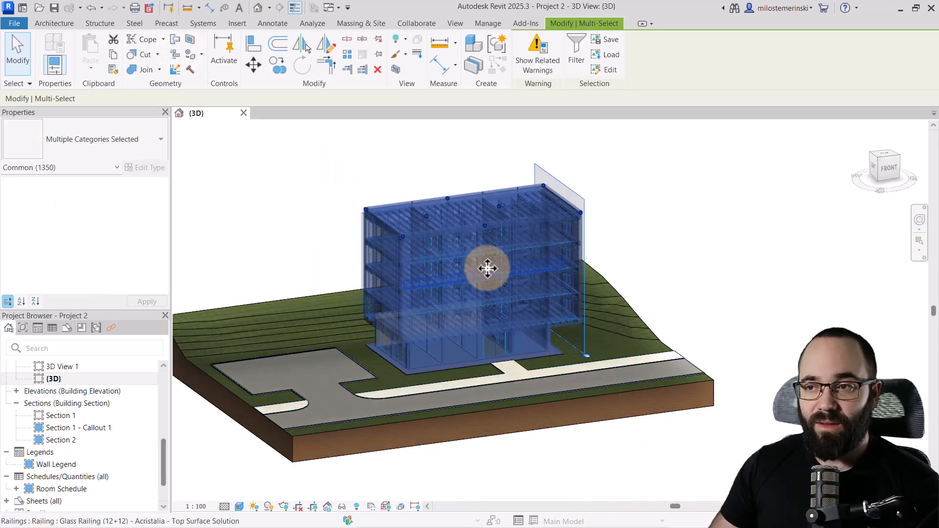
click(396, 69)
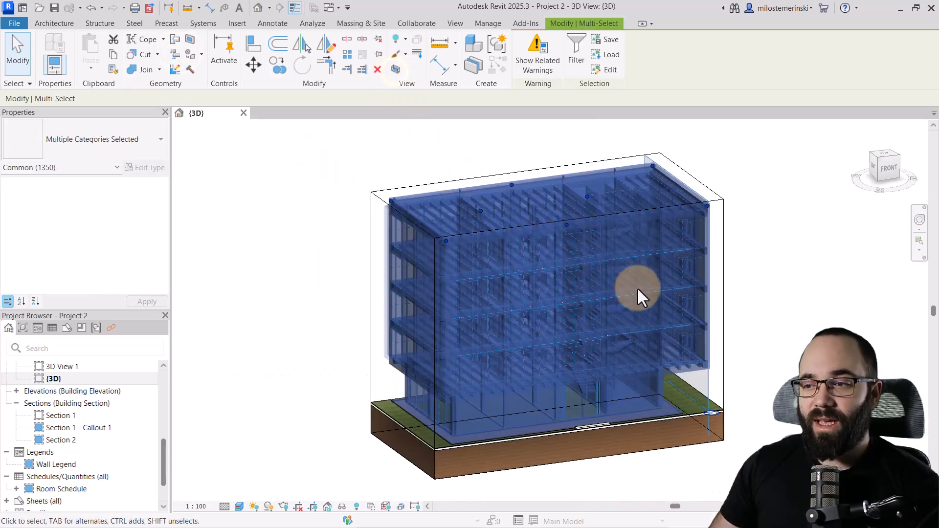
click(783, 331)
Select the section box and pull its right-hand face inward to cut open the building at the staircase.
shift+middle_drag(783, 331, 712, 351)
click(712, 351)
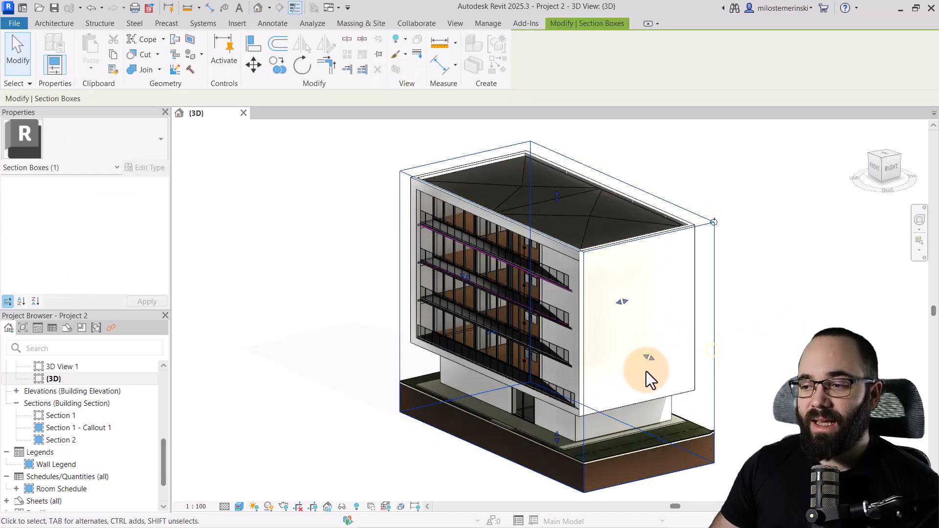
drag(645, 356, 609, 336)
shift+middle_drag(736, 392, 489, 382)
scroll(482, 367, up, 8)
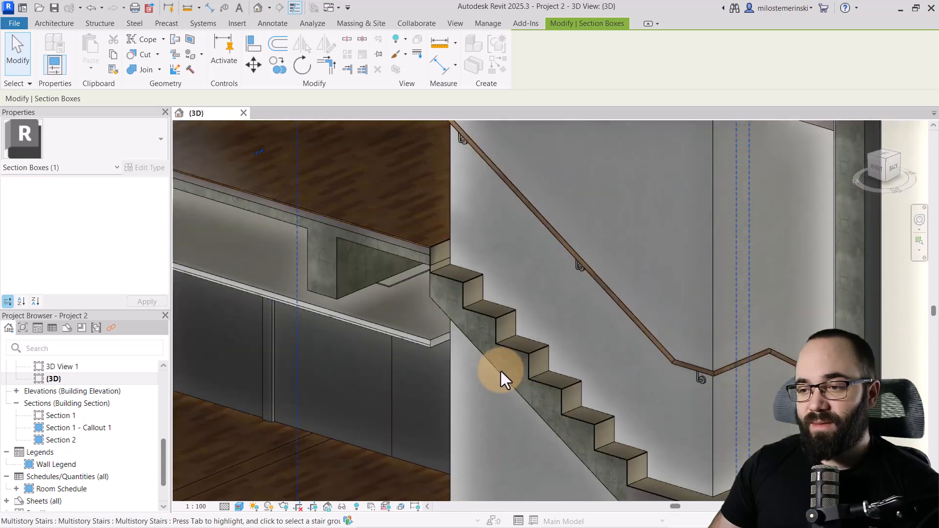
Examine the exposed stair's treads and risers up close and check its faces for painting with the Paint tool.
scroll(509, 358, down, 5)
middle_drag(498, 403, 433, 394)
scroll(438, 307, up, 4)
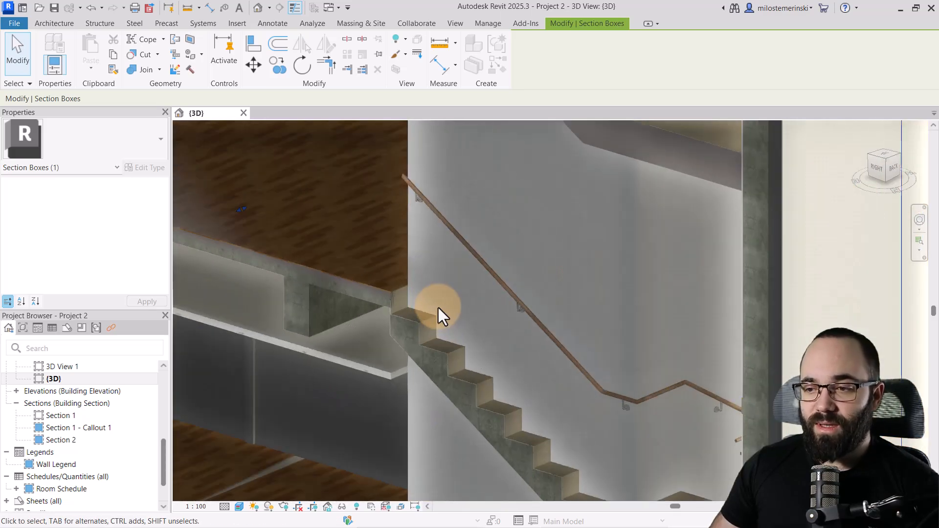
scroll(455, 331, up, 3)
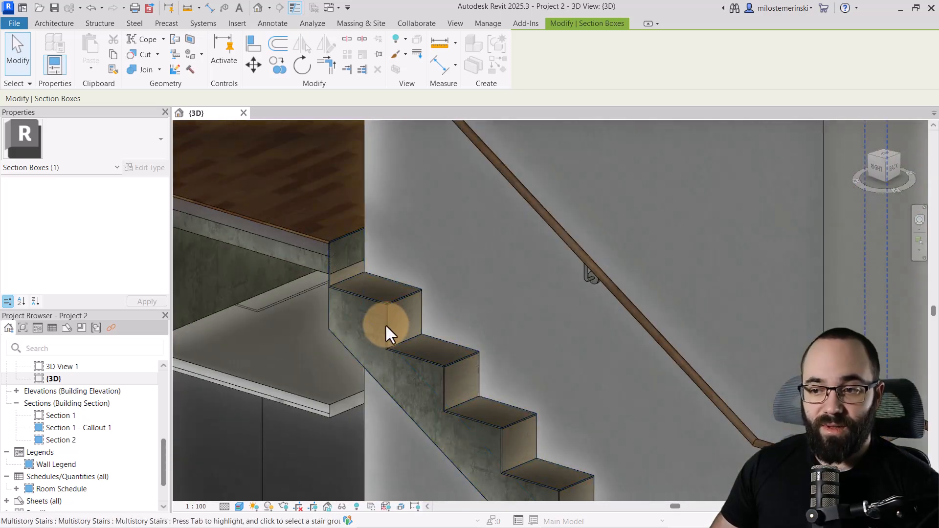
scroll(362, 303, up, 2)
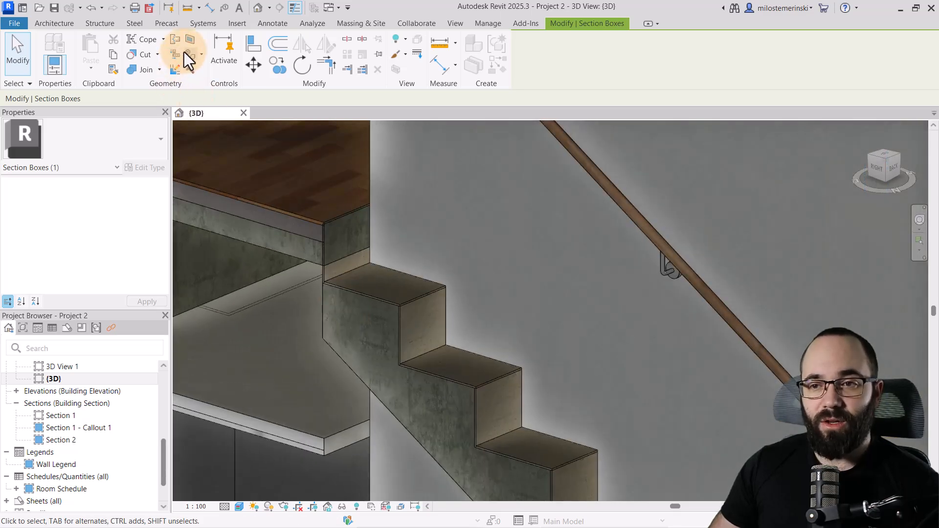
click(183, 52)
scroll(342, 287, up, 4)
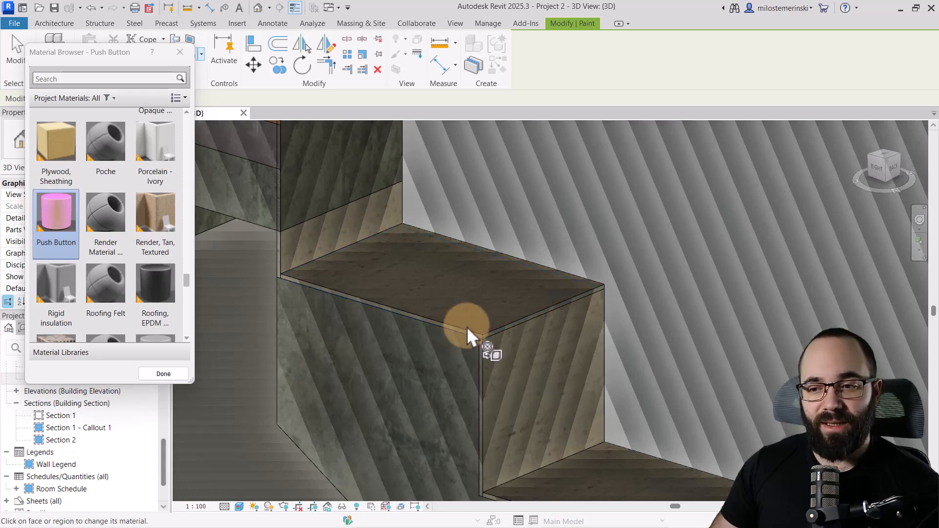
key(Escape)
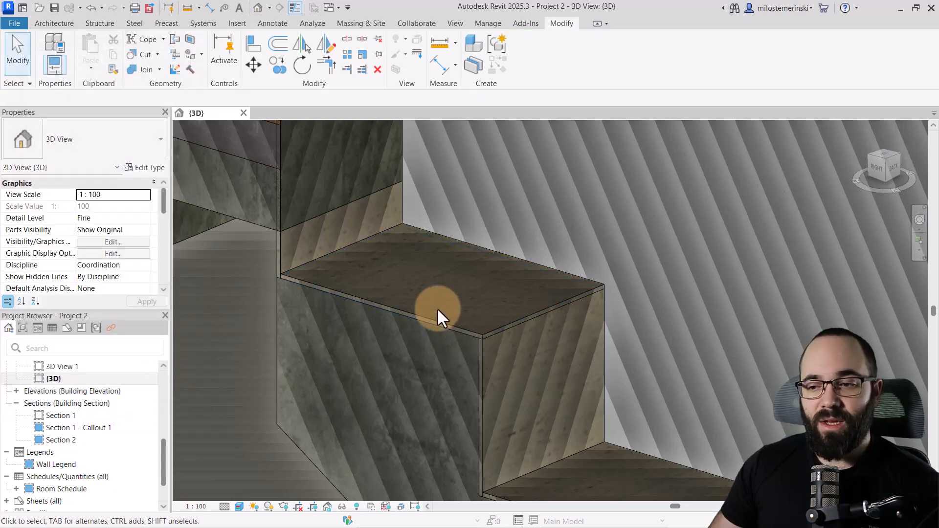
Select the individual cast-in-place stair within the multistory stairs and open the type properties of its 140mm Depth run.
click(277, 322)
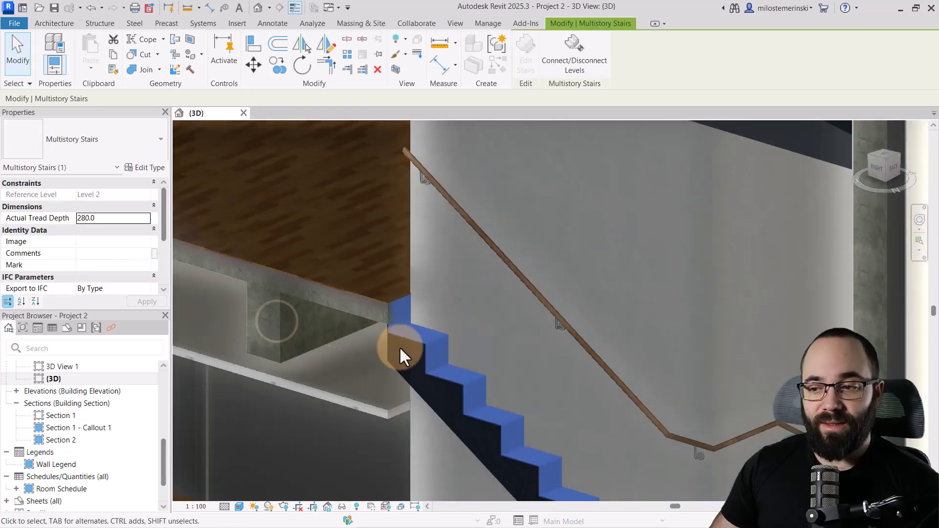
scroll(399, 347, down, 3)
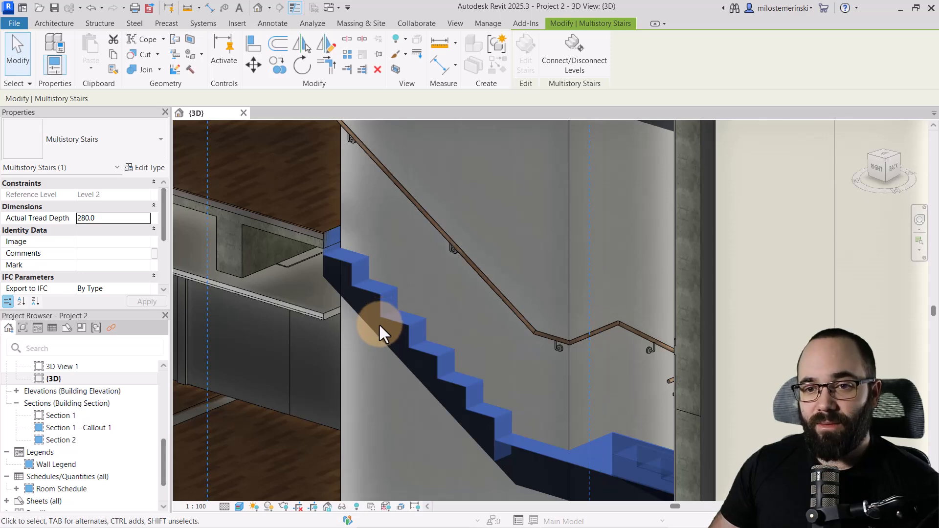
click(368, 347)
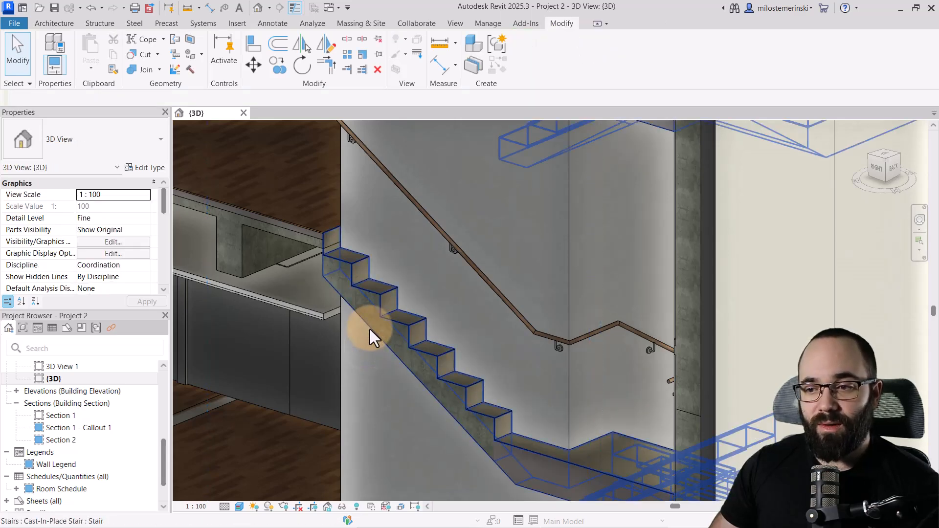
click(369, 329)
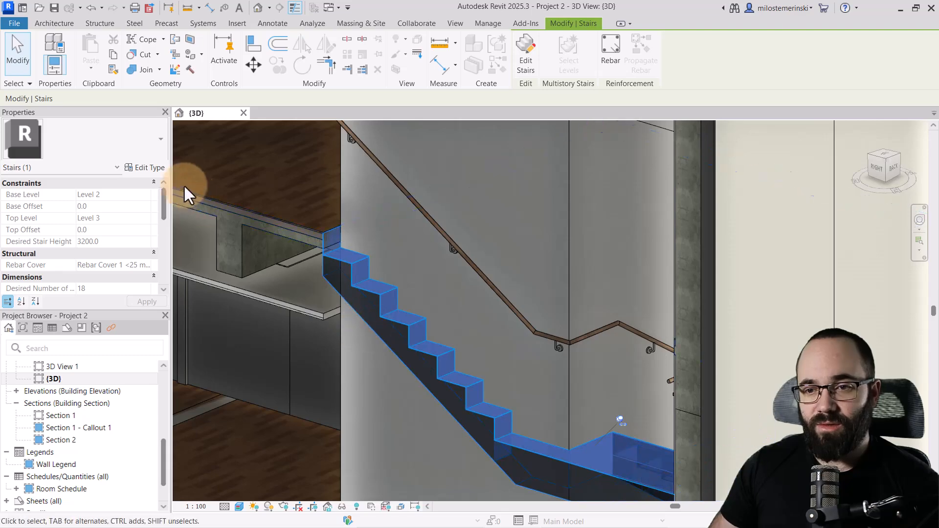
click(156, 168)
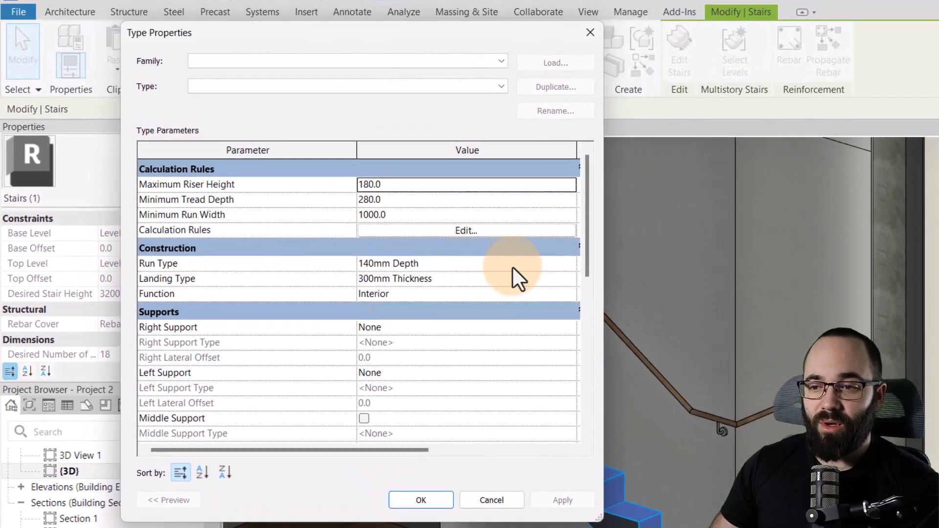
click(443, 219)
click(448, 221)
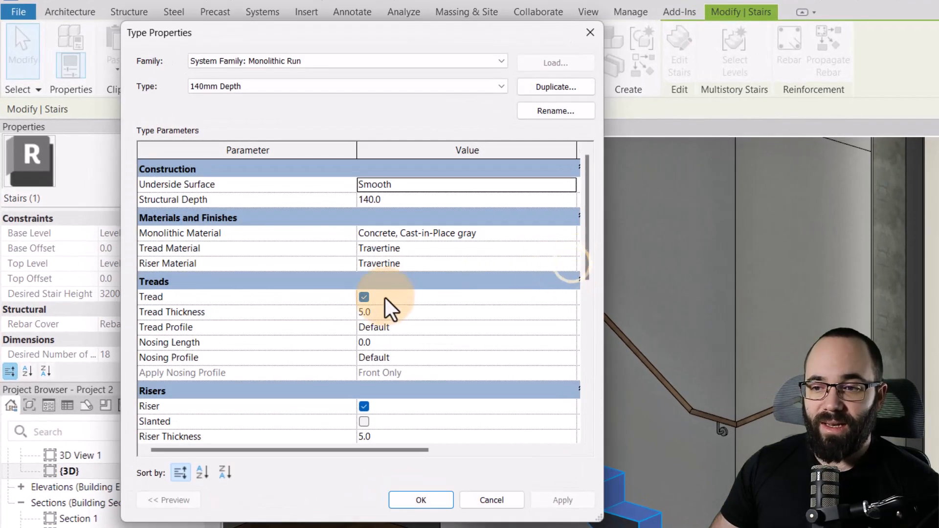
Turn off Tread and Riser for the 140mm Depth monolithic run type and apply the changes to the stair.
click(364, 297)
click(364, 406)
click(551, 499)
click(426, 501)
click(564, 504)
click(422, 503)
click(437, 451)
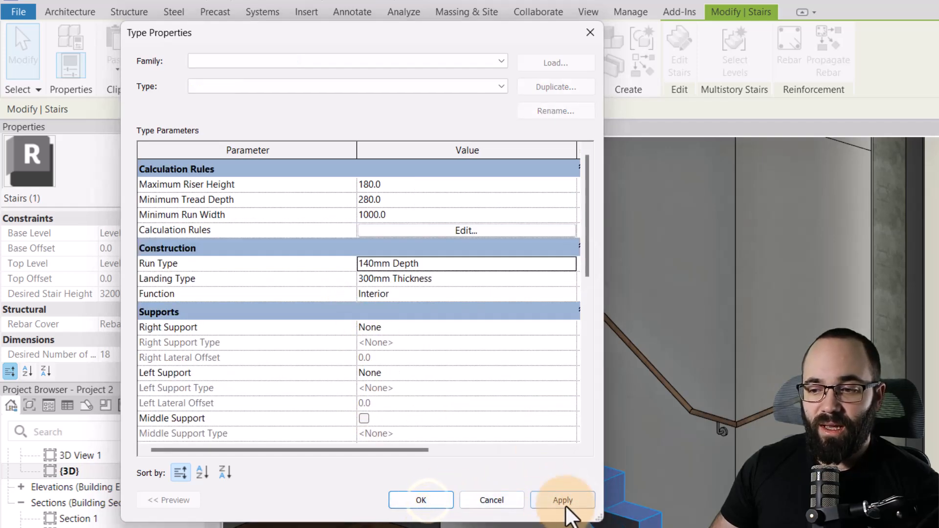
shift+middle_drag(504, 306, 712, 252)
scroll(368, 275, up, 3)
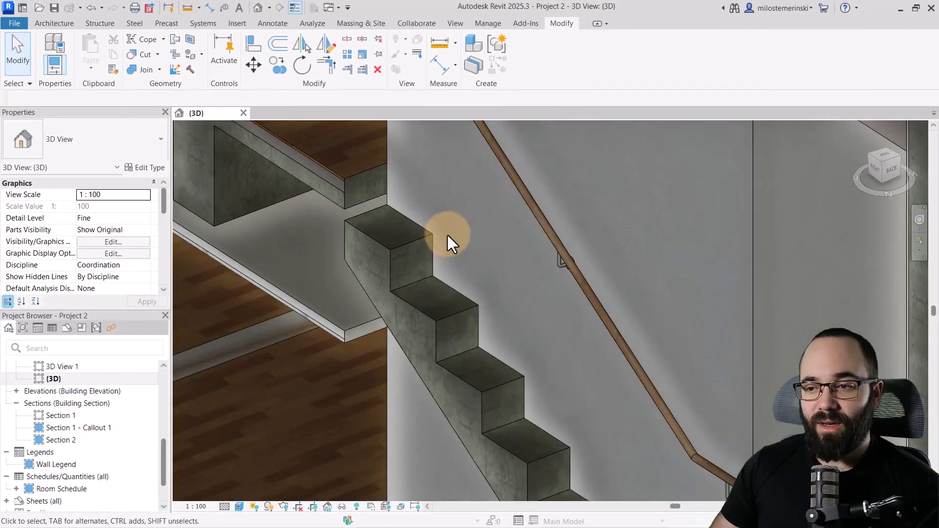
Select the section box and pull its cutting face slightly outward to expose more of the stair's width.
scroll(447, 233, down, 5)
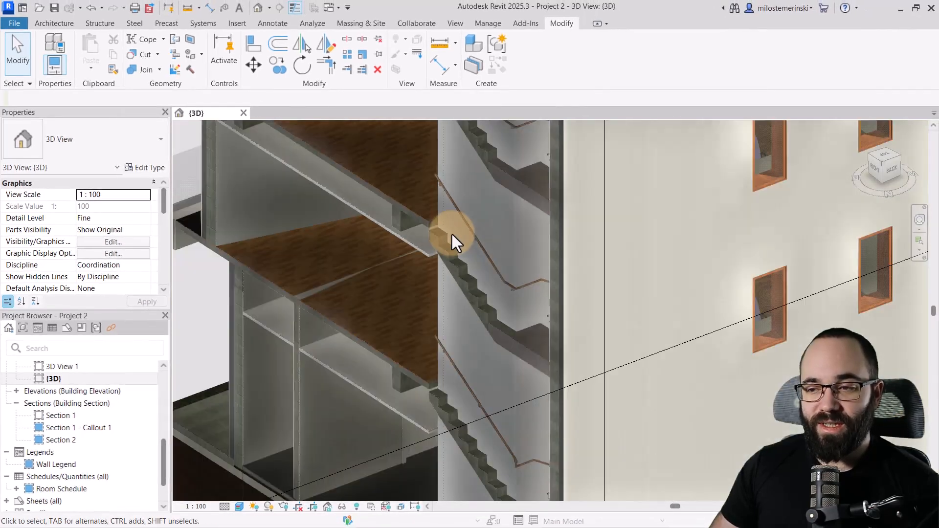
click(277, 197)
drag(409, 200, 390, 204)
scroll(432, 241, up, 5)
key(Escape)
scroll(480, 250, up, 3)
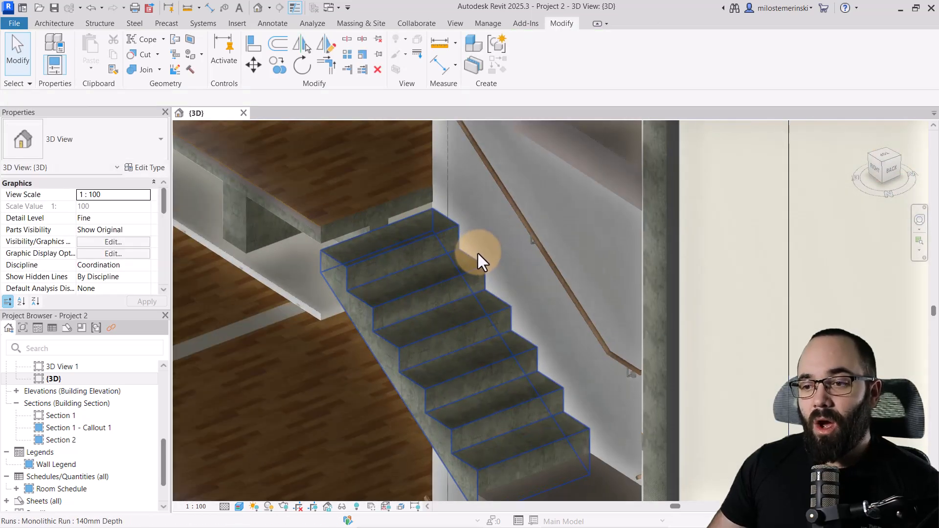
shift+middle_drag(409, 306, 403, 371)
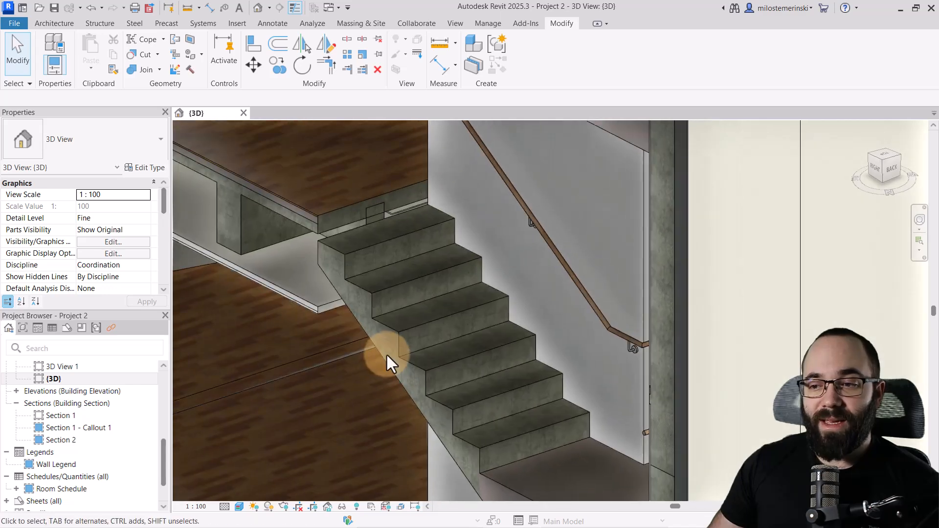
scroll(361, 254, up, 2)
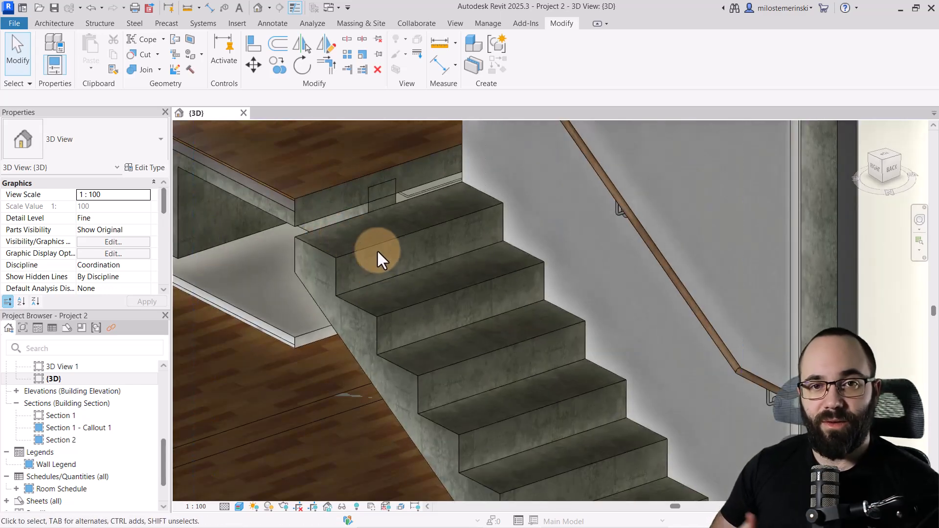
Paint the first, third and fifth steps' top faces, counted from the top, with the Push Button material.
click(188, 55)
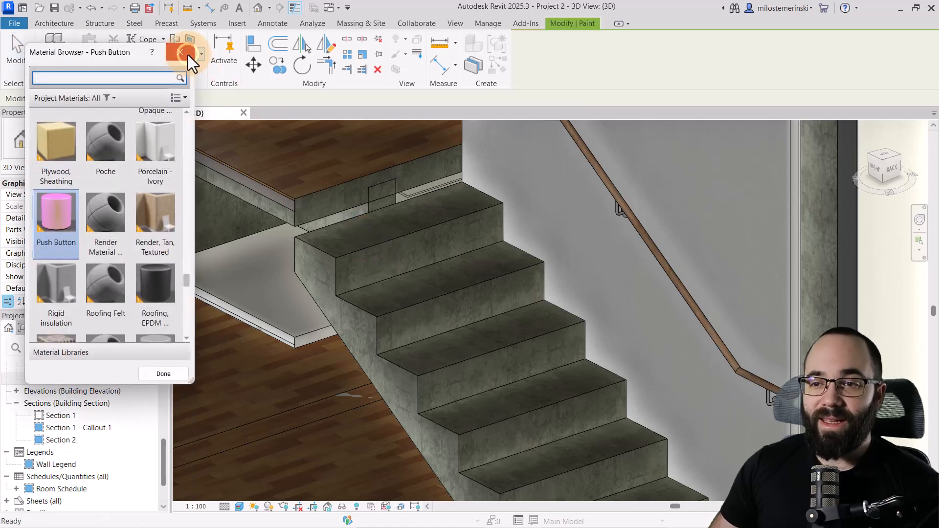
scroll(97, 269, up, 1)
click(332, 237)
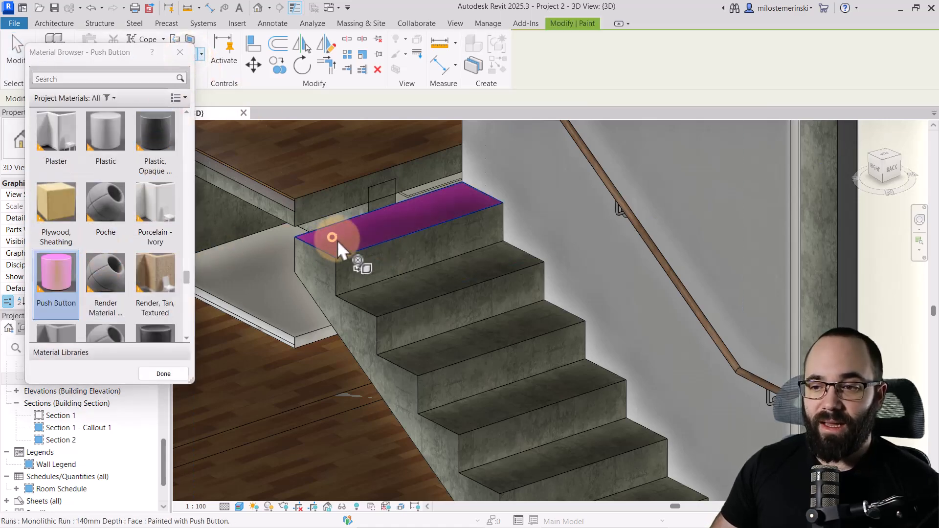
click(449, 339)
click(562, 456)
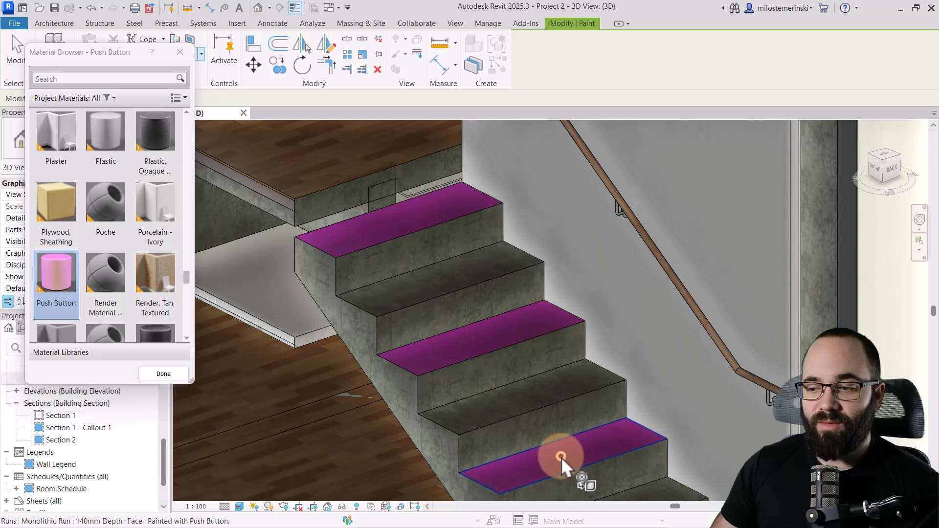
Paint the top faces of the second and fourth steps with the Plywood, Sheathing material.
click(57, 205)
click(397, 299)
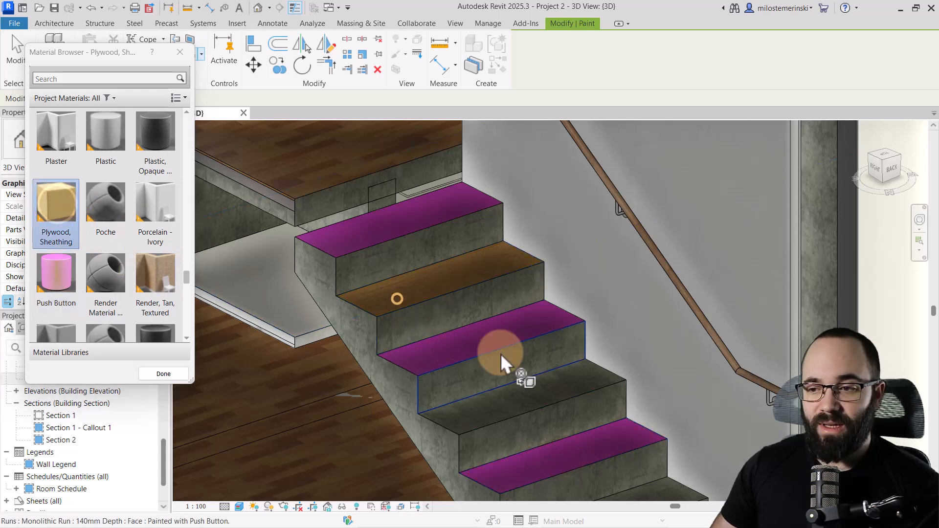
click(527, 403)
scroll(527, 404, down, 2)
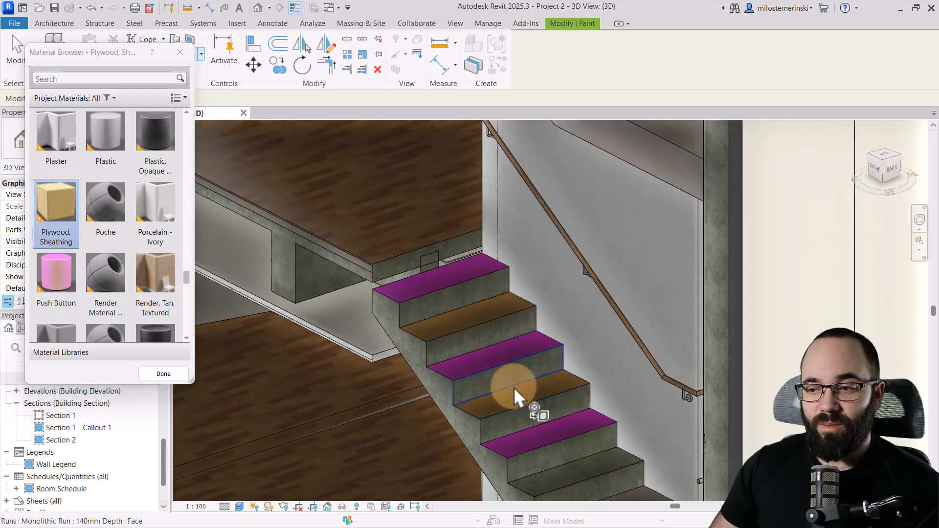
Paint the vertical front faces of the two uppermost steps with the Porcelain - Ivory material.
click(147, 214)
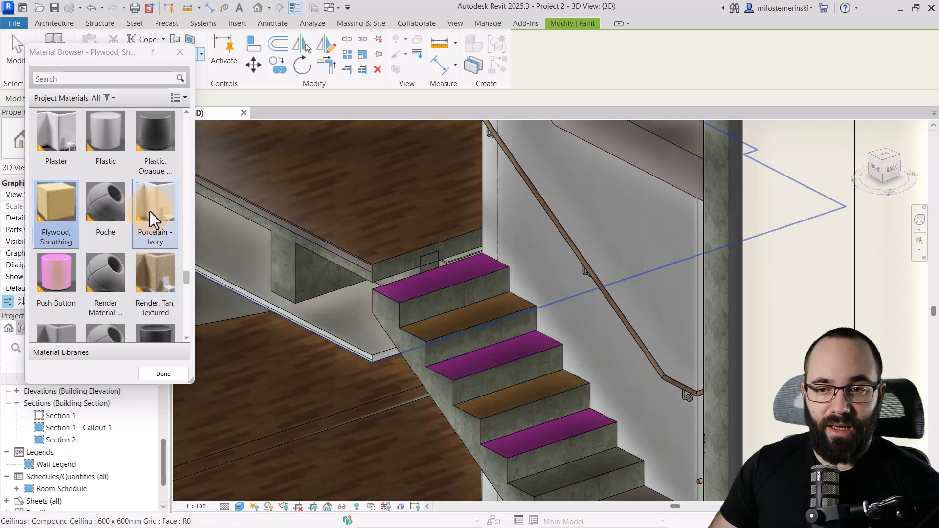
click(445, 307)
click(485, 338)
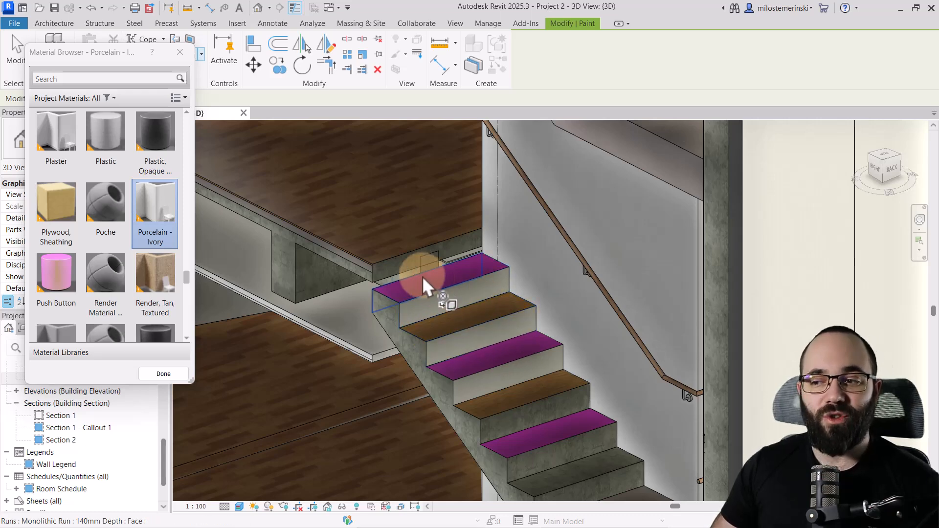
Paint the side face of the concrete beam below the floor with Porcelain - Ivory, and end the Paint tool.
middle_drag(392, 328, 516, 369)
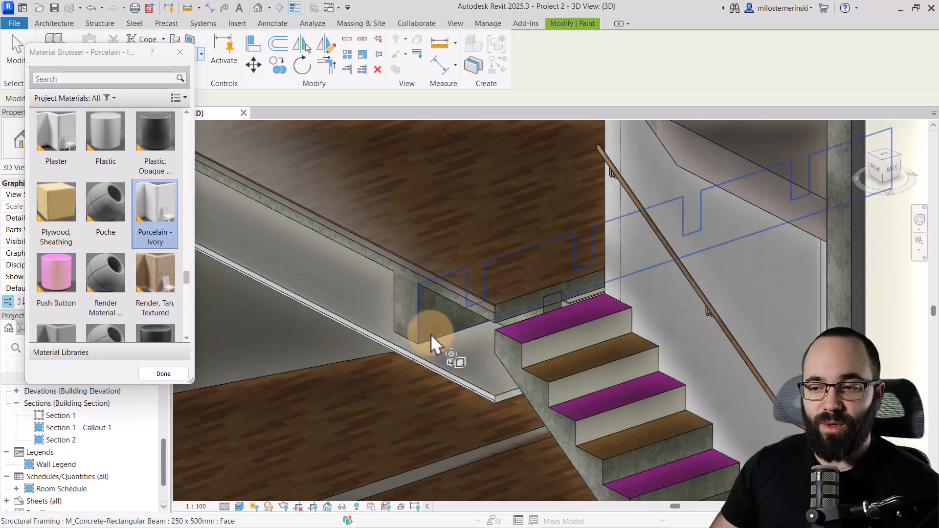
scroll(460, 381, up, 5)
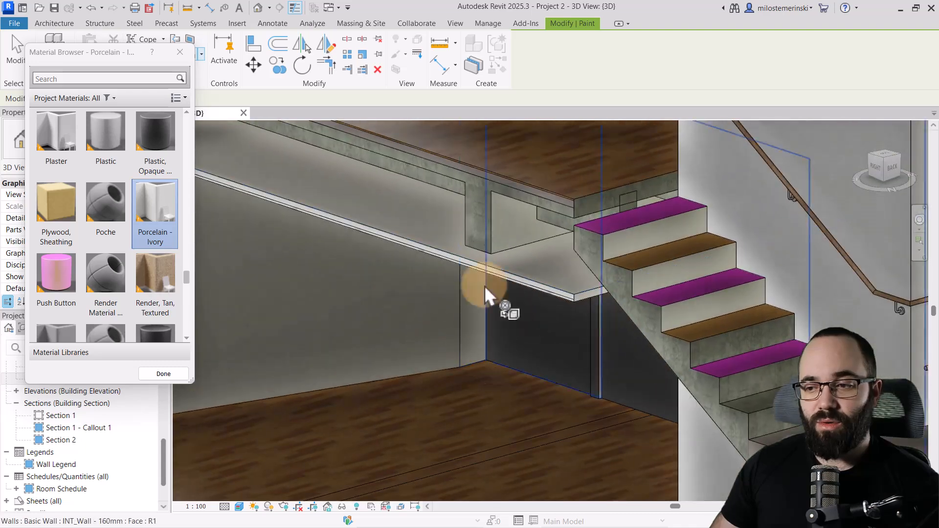
shift+middle_drag(497, 279, 410, 262)
scroll(544, 227, up, 2)
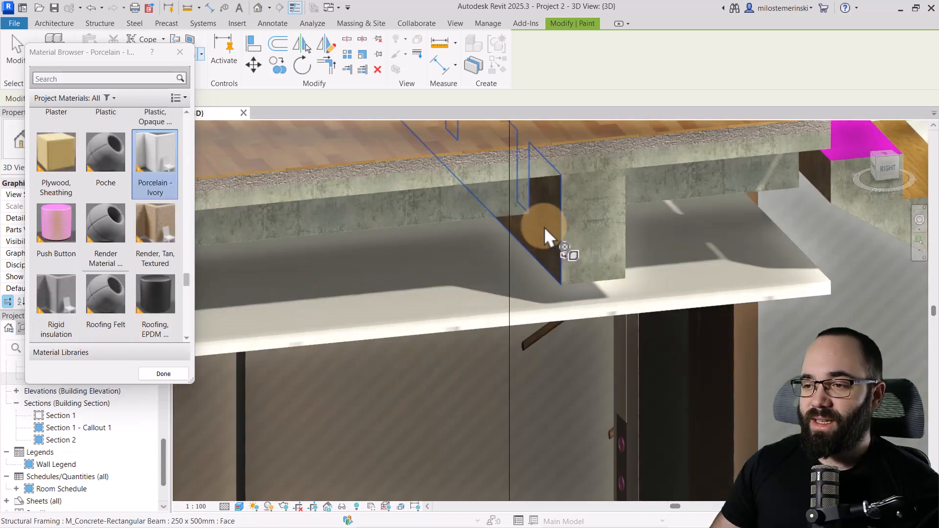
click(546, 228)
scroll(544, 234, down, 5)
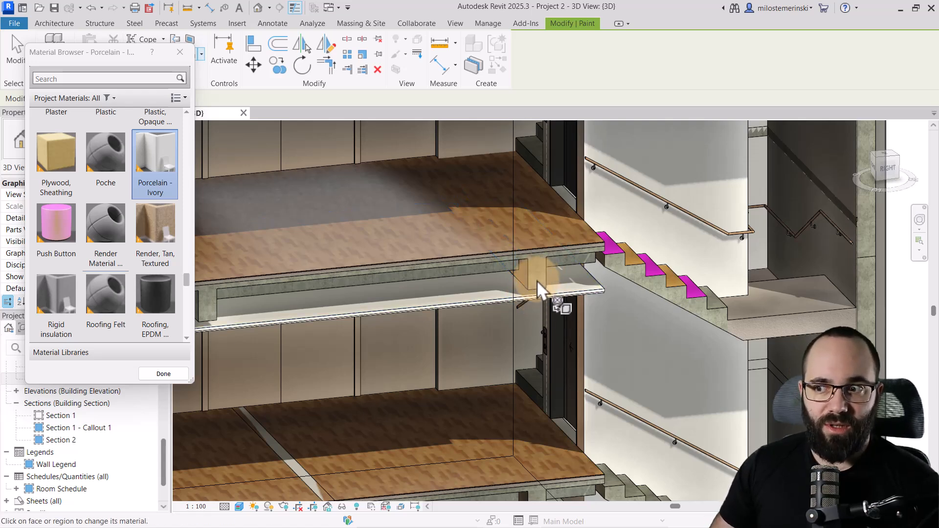
key(Escape)
Turn off the 3D view's section box and show the whole building from its front side.
scroll(625, 325, down, 2)
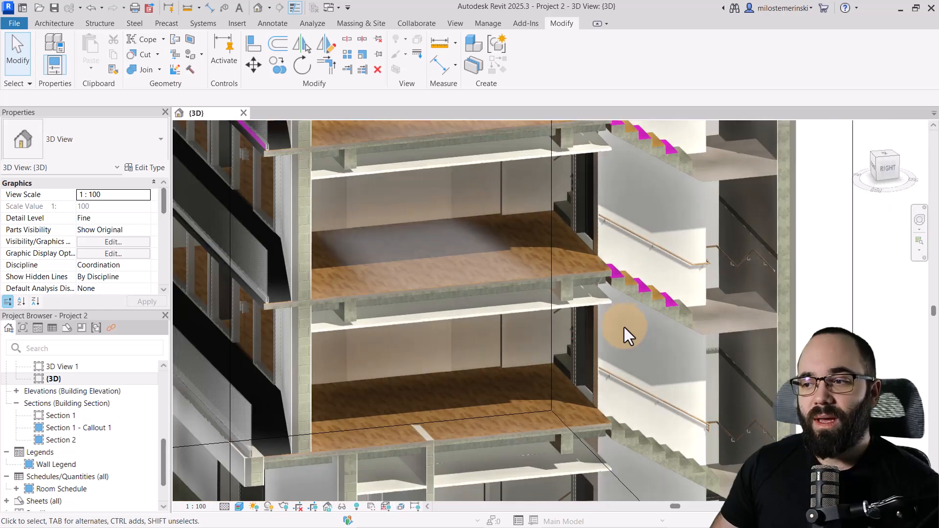
scroll(624, 326, down, 4)
shift+middle_drag(624, 339, 585, 351)
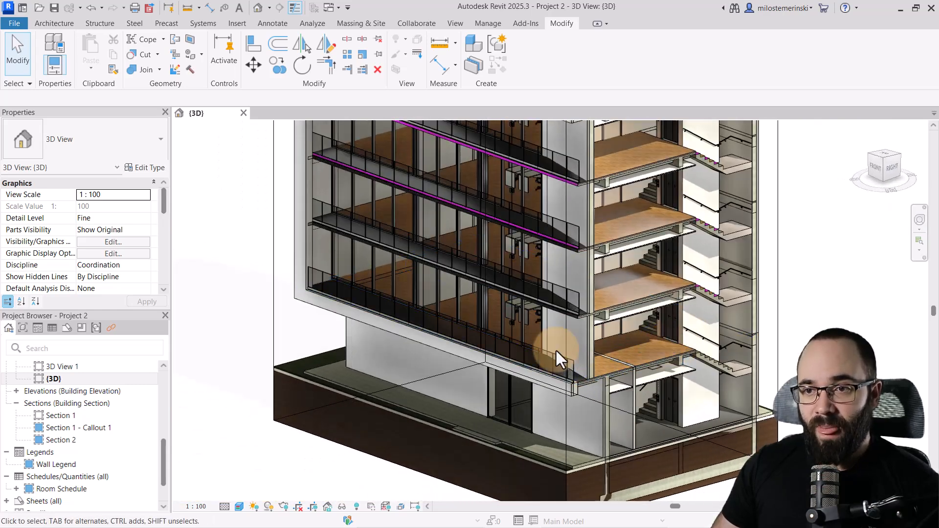
scroll(137, 272, down, 5)
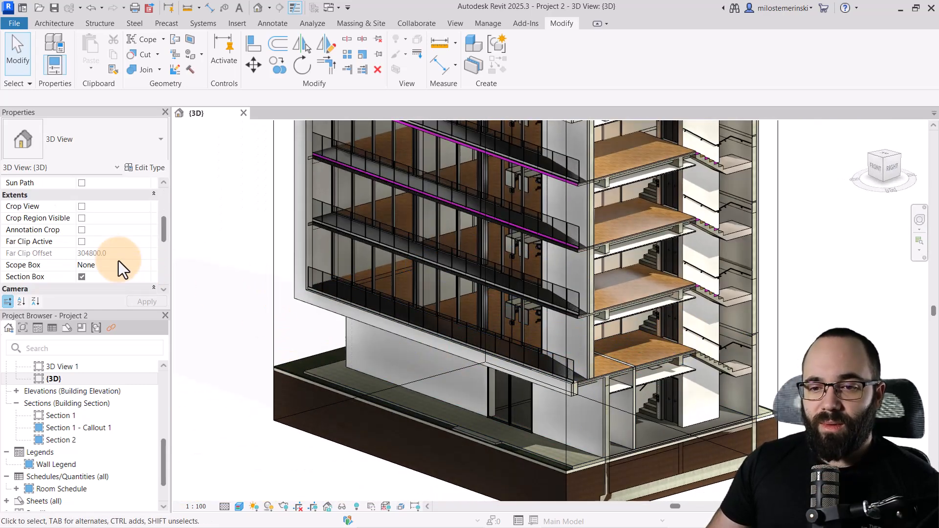
click(83, 279)
scroll(387, 350, down, 3)
shift+middle_drag(369, 366, 530, 377)
scroll(474, 398, up, 4)
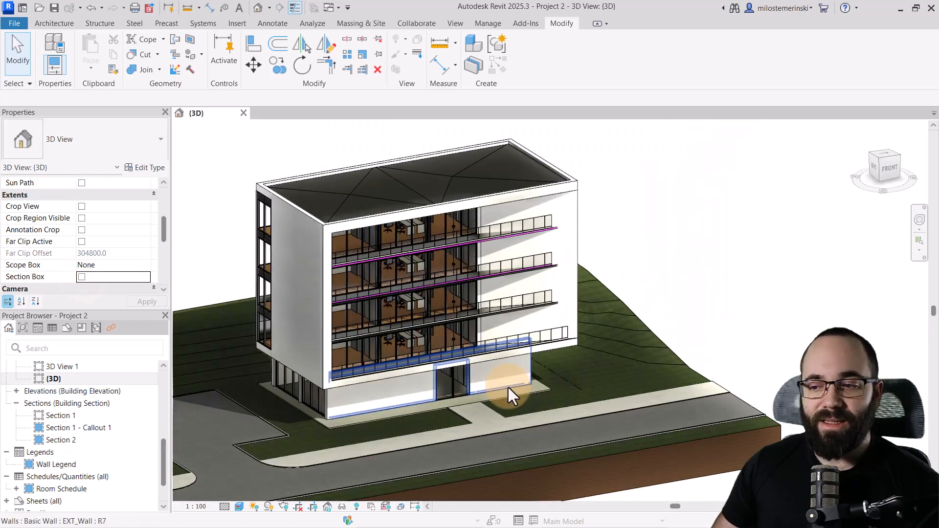
Split the ground-floor front wall's face beside the entrance doors with a circular region of about 1550 mm radius.
click(189, 43)
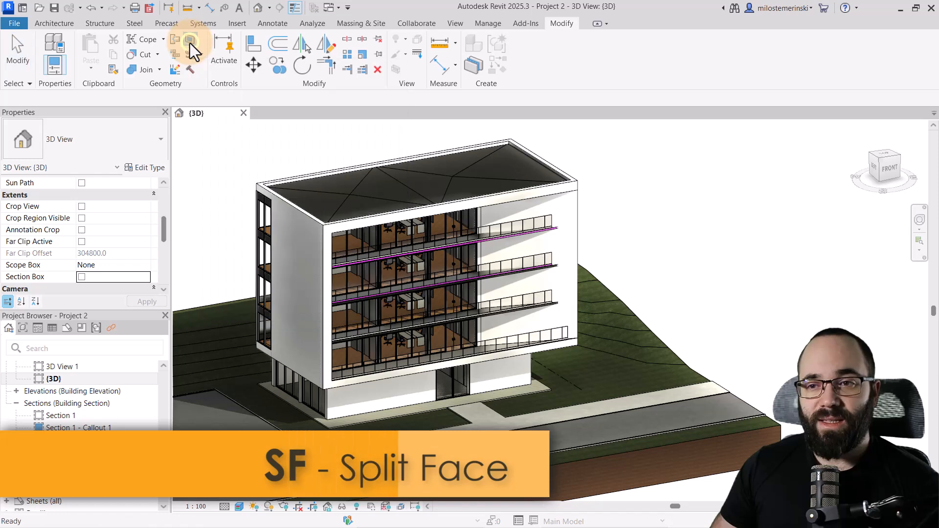
click(503, 386)
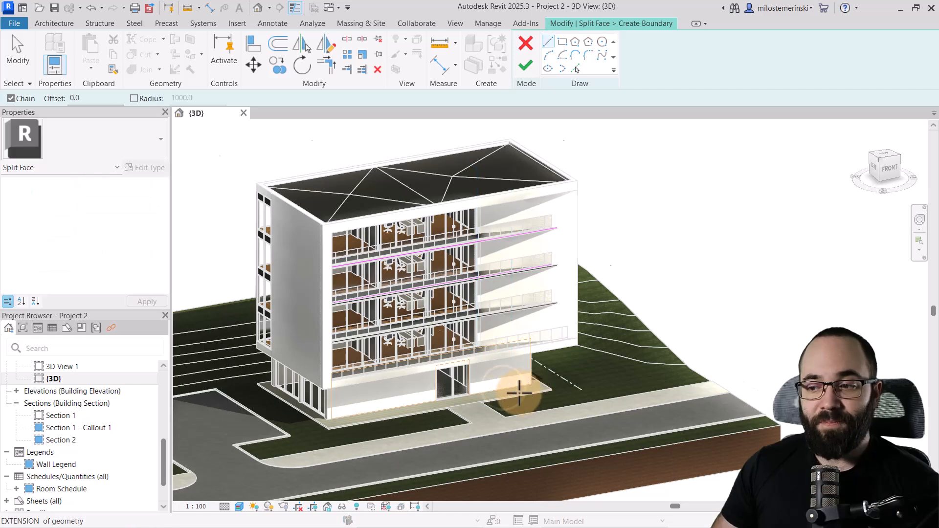
scroll(487, 393, up, 5)
scroll(476, 368, down, 5)
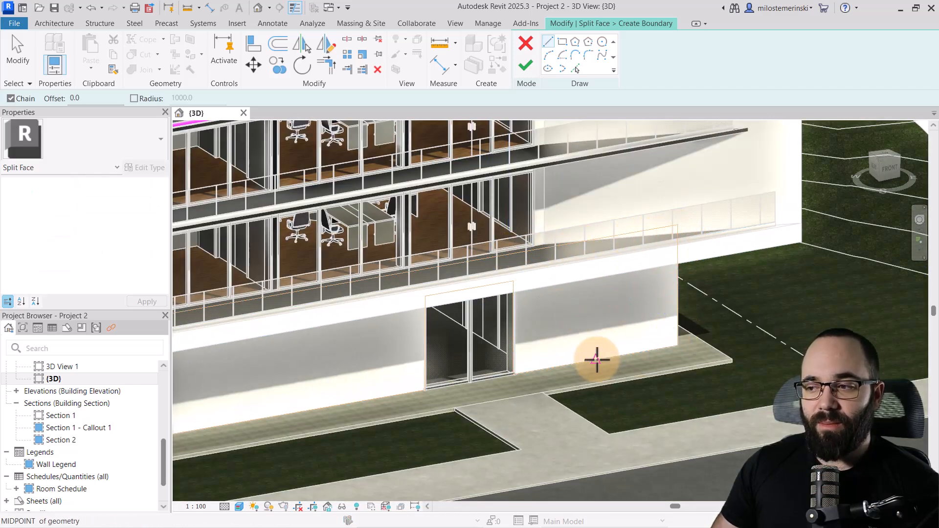
scroll(620, 341, up, 1)
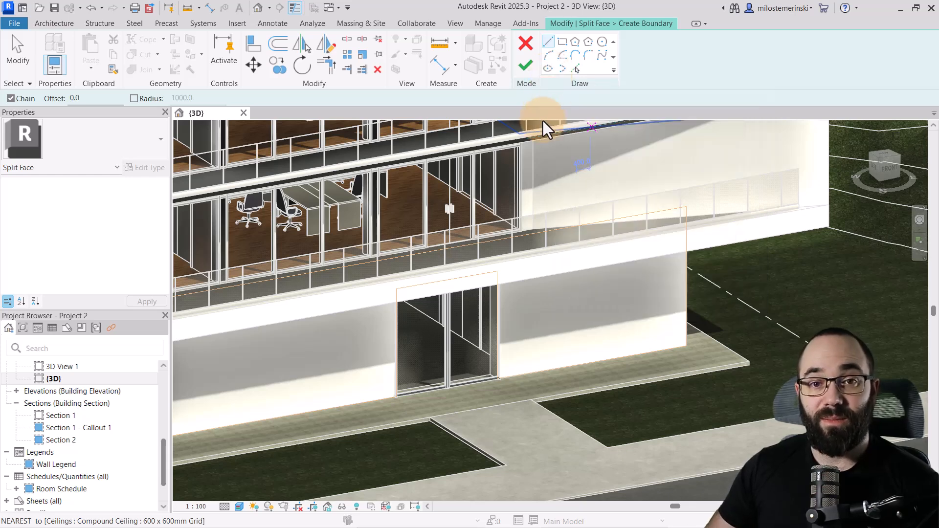
click(601, 41)
click(583, 300)
click(631, 312)
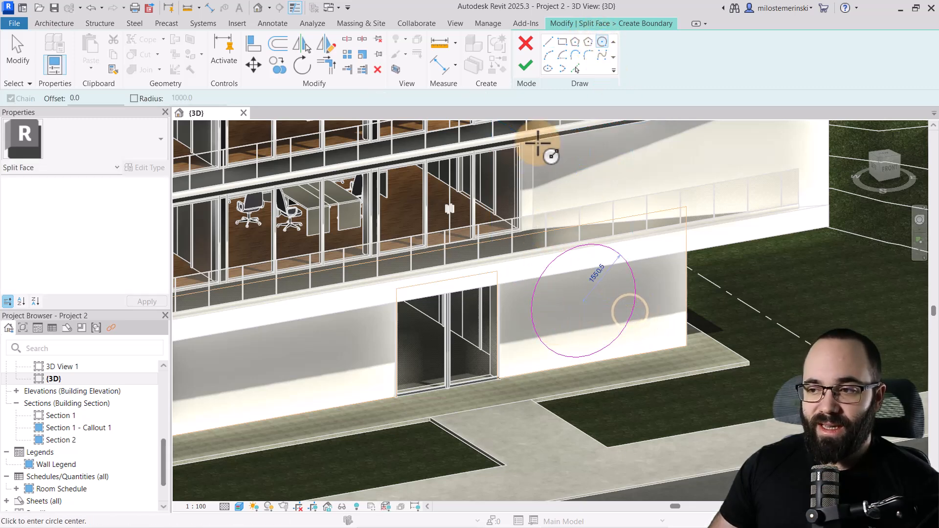
click(527, 65)
shift+middle_drag(636, 359, 571, 309)
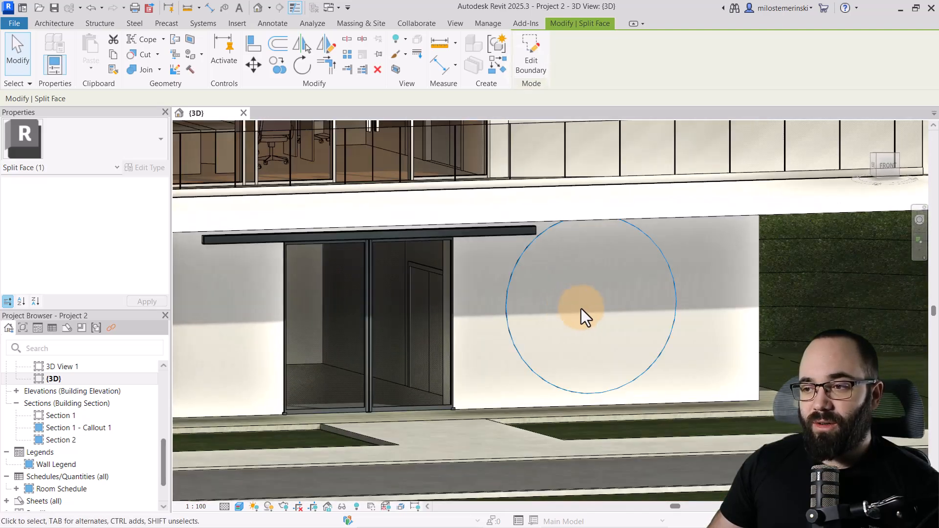
key(Escape)
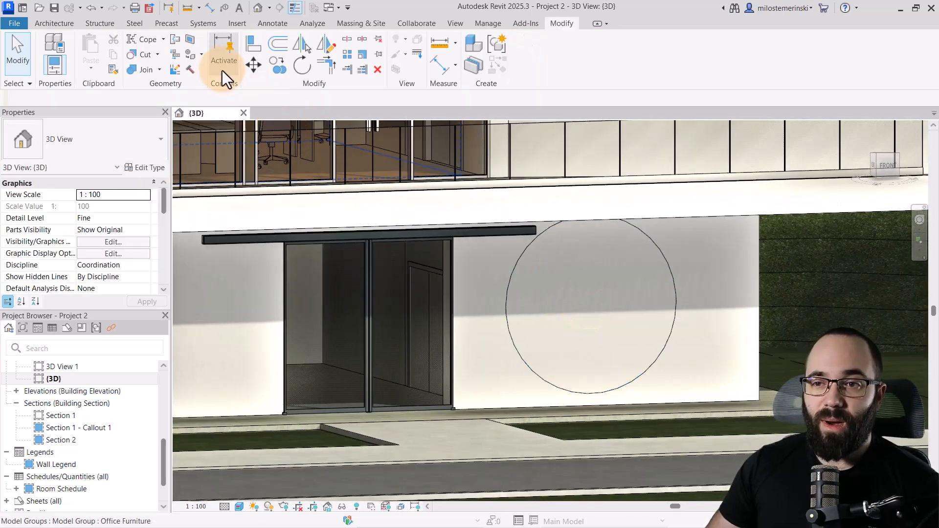
Paint the circular split region on the ground-floor wall with the Push Button material.
click(192, 57)
scroll(80, 288, up, 3)
scroll(69, 330, down, 2)
click(69, 330)
click(542, 292)
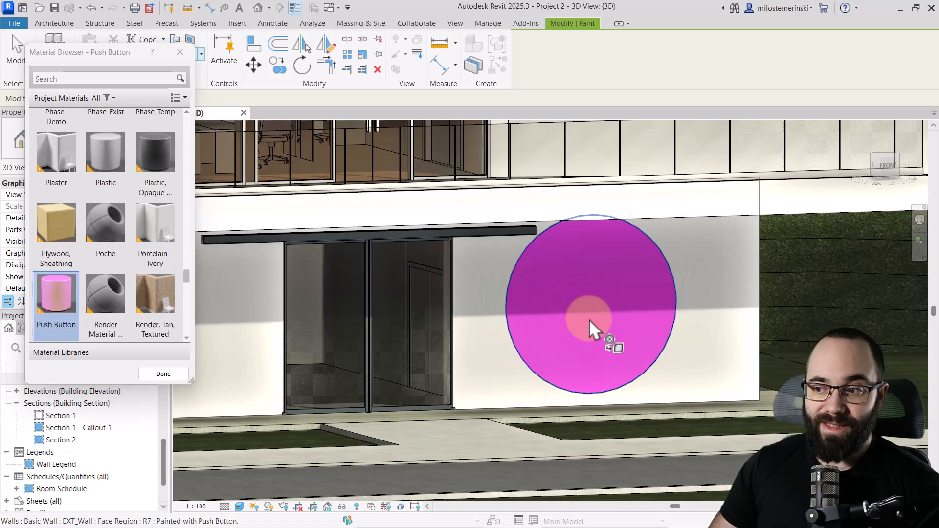
End the Paint tool and examine the painted circle on the ground-floor wall together with the floors above.
key(Escape)
scroll(612, 291, down, 5)
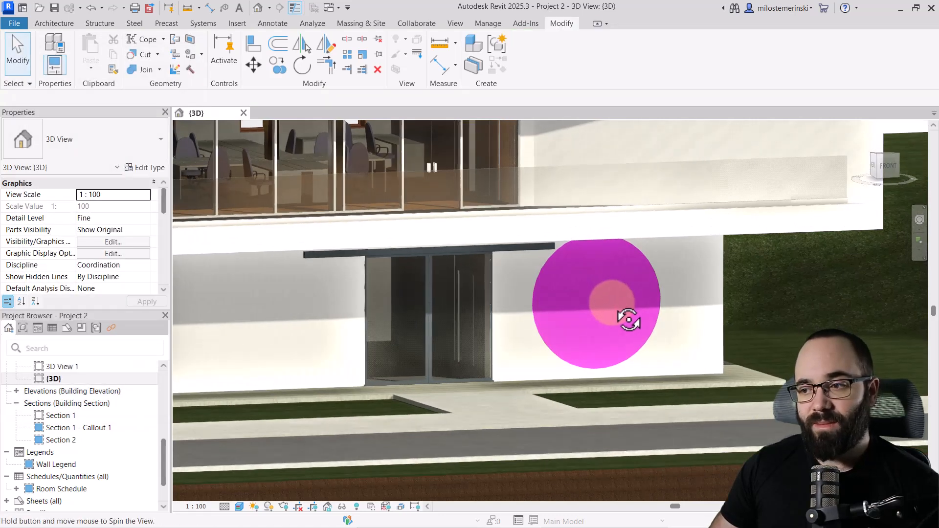
click(655, 373)
shift+middle_drag(645, 341, 670, 360)
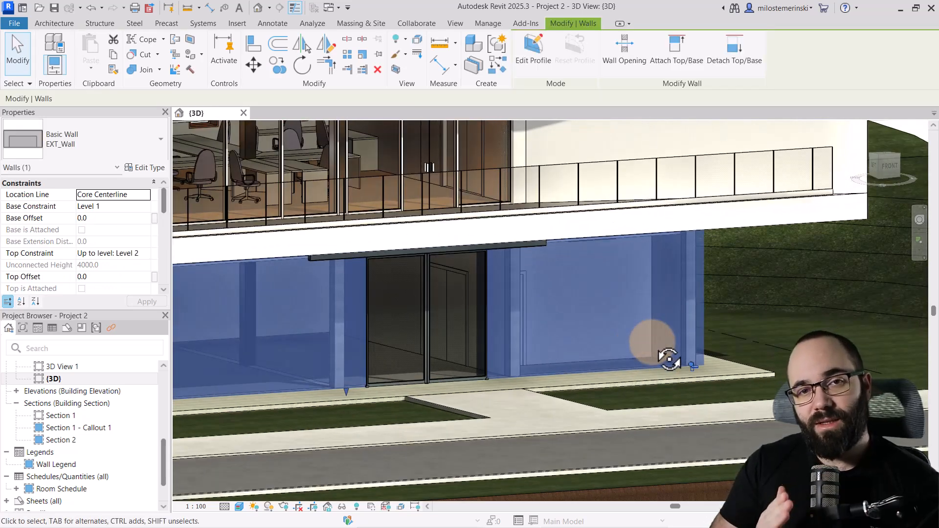
key(Escape)
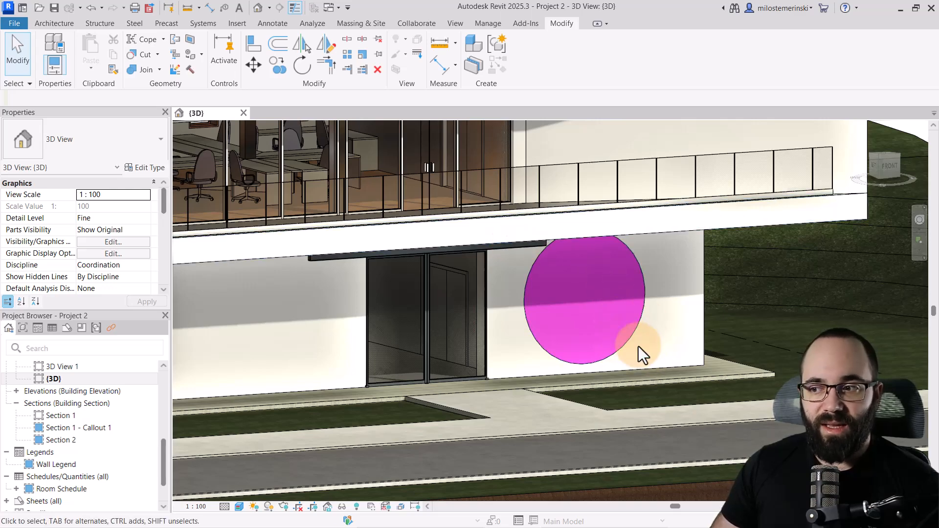
scroll(646, 309, down, 2)
scroll(646, 310, down, 2)
shift+middle_drag(602, 325, 597, 360)
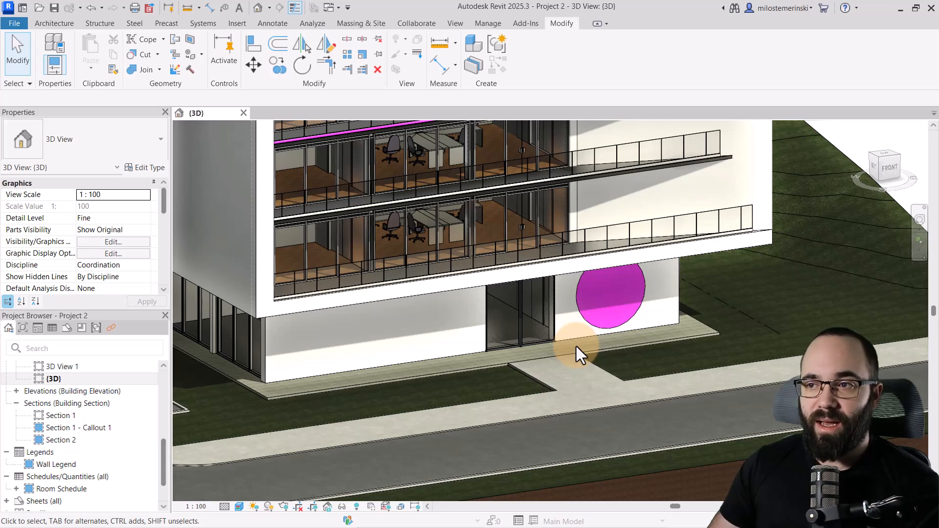
Create a new material takeoff schedule for the Walls category.
click(455, 23)
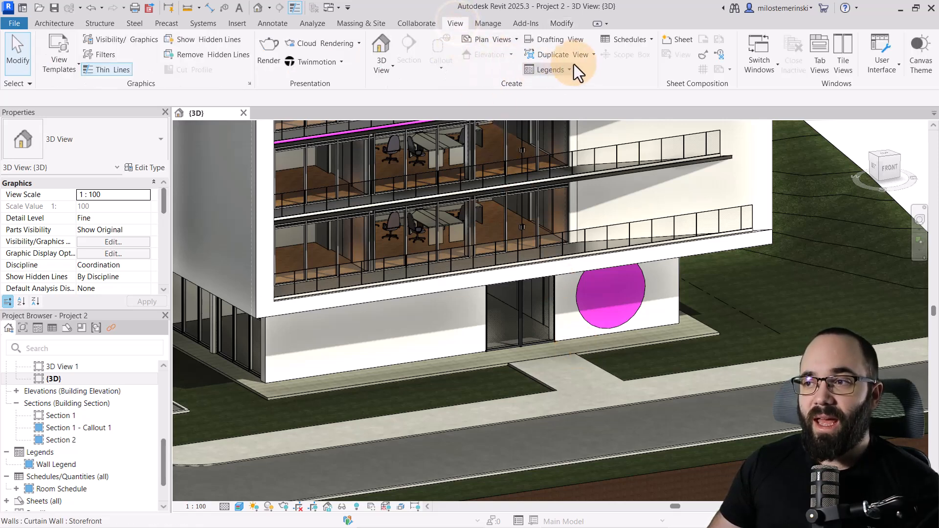
click(615, 42)
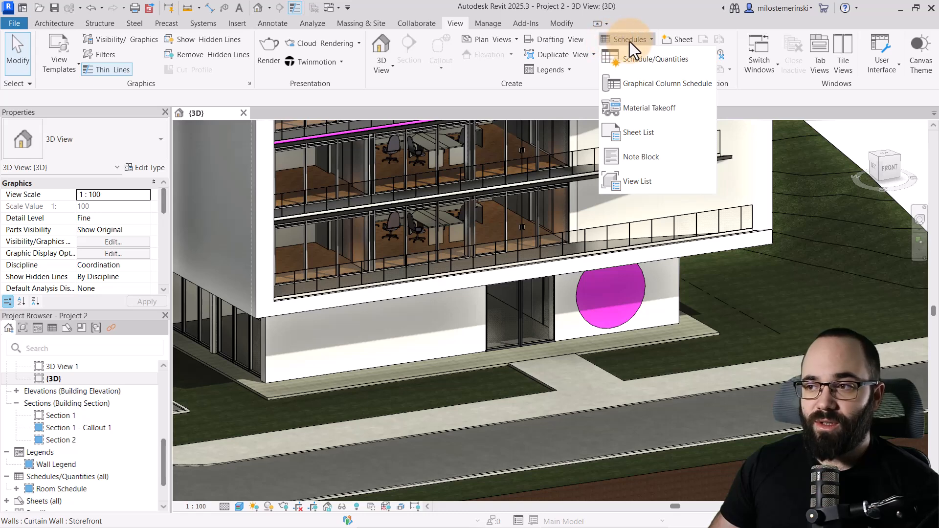
click(638, 116)
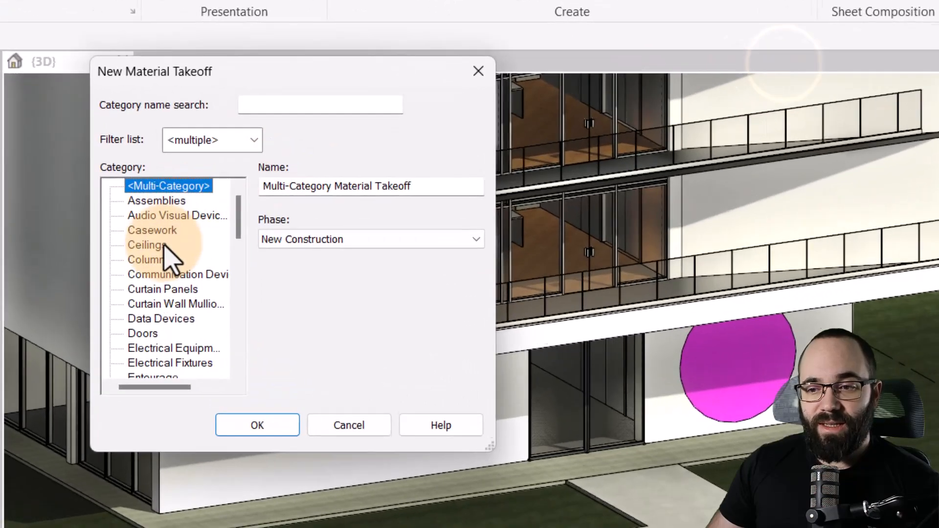
key(w)
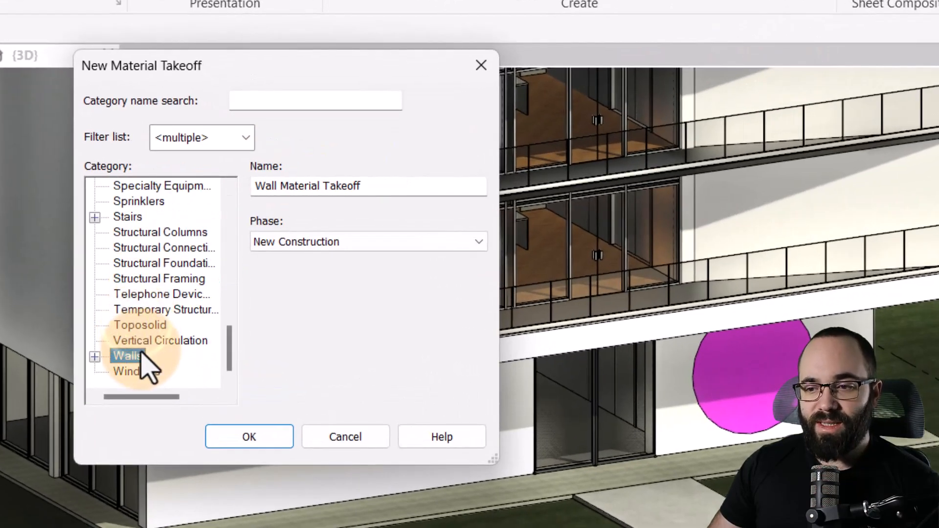
click(248, 437)
Select the Material: As Paint field among the available fields of the wall material takeoff.
scroll(299, 247, down, 4)
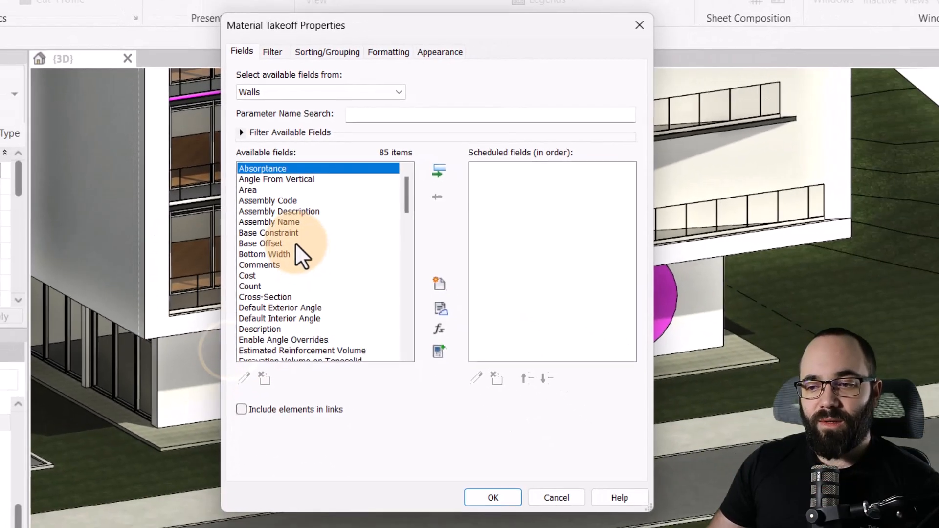
scroll(295, 242, down, 6)
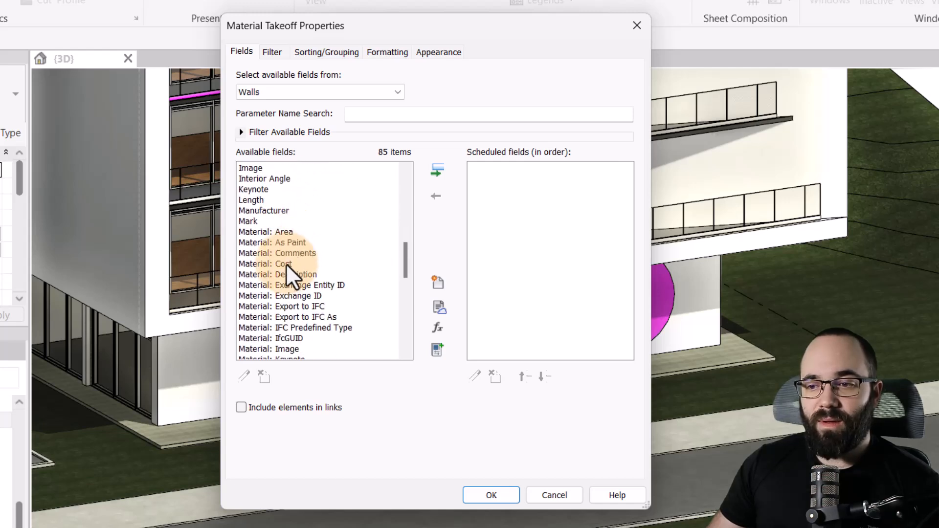
click(261, 242)
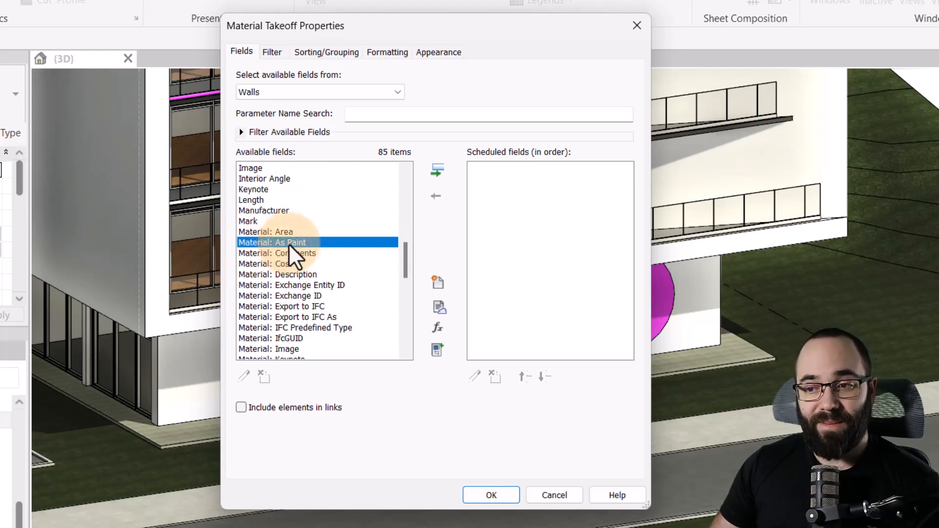